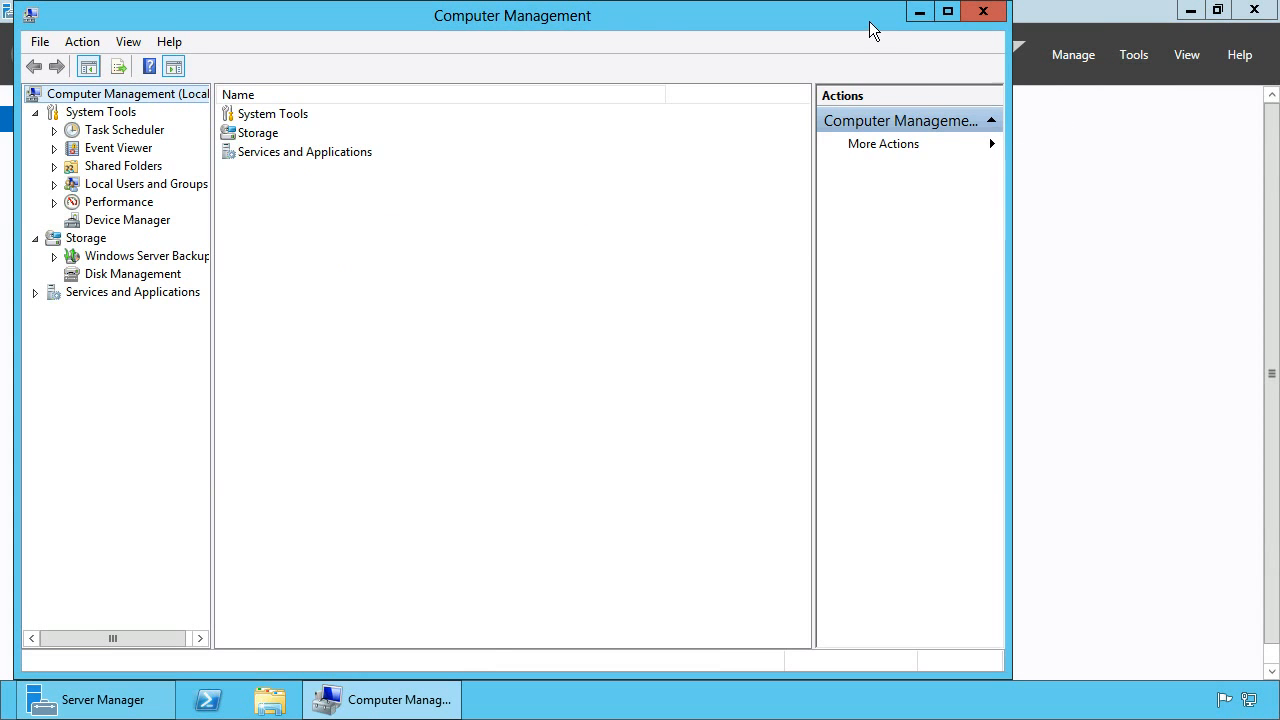
Open the Administrators group under Local Users and Groups and review its members.
double_click(869, 22)
left_click_drag(192, 276, 289, 280)
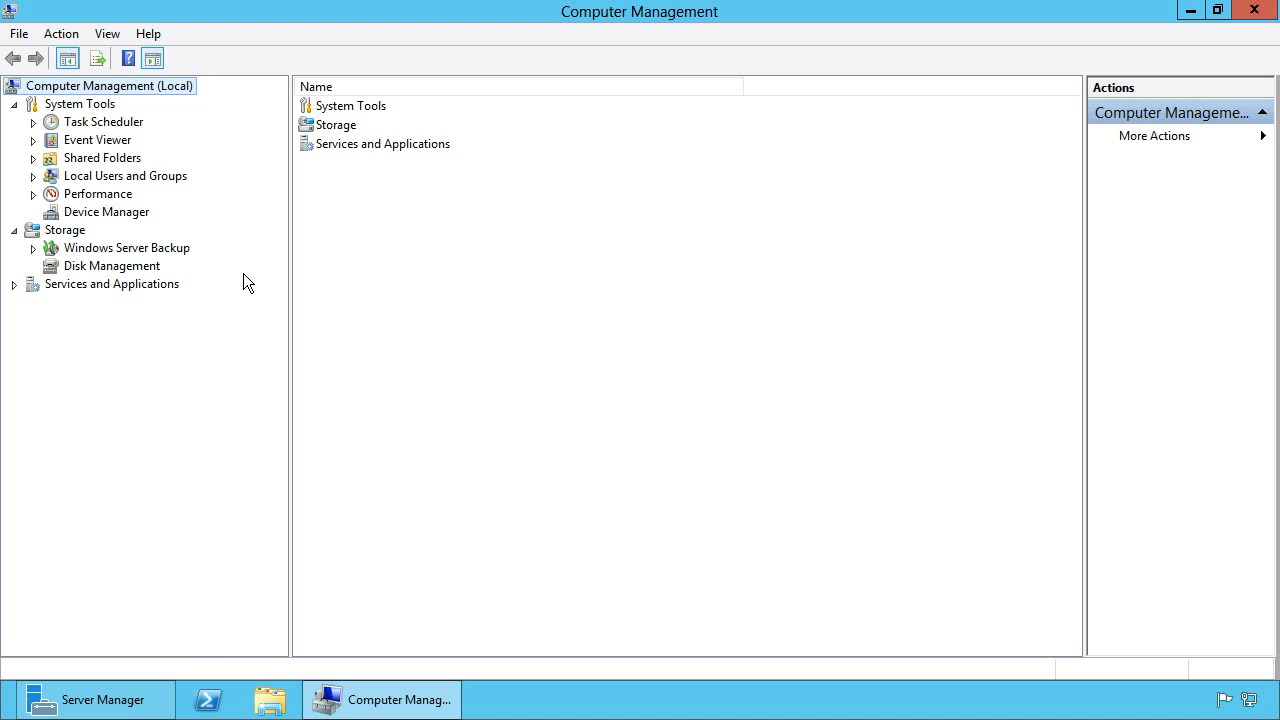
left_click(33, 177)
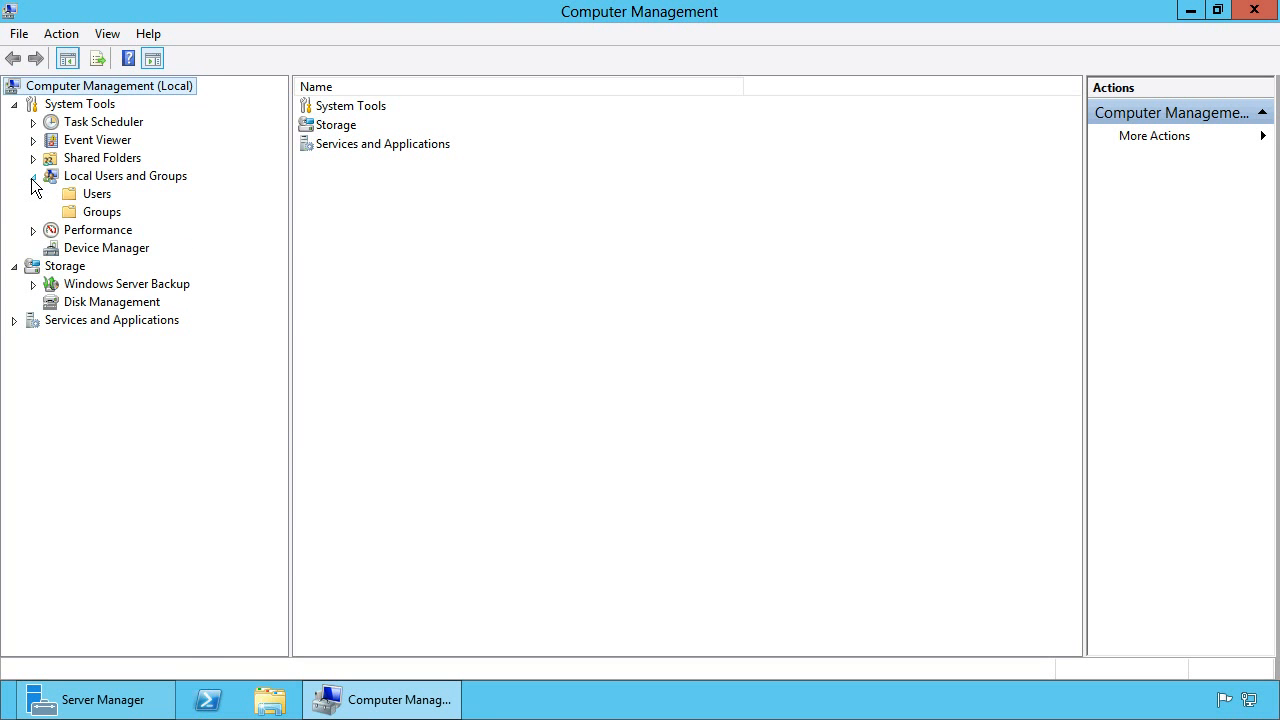
left_click(102, 213)
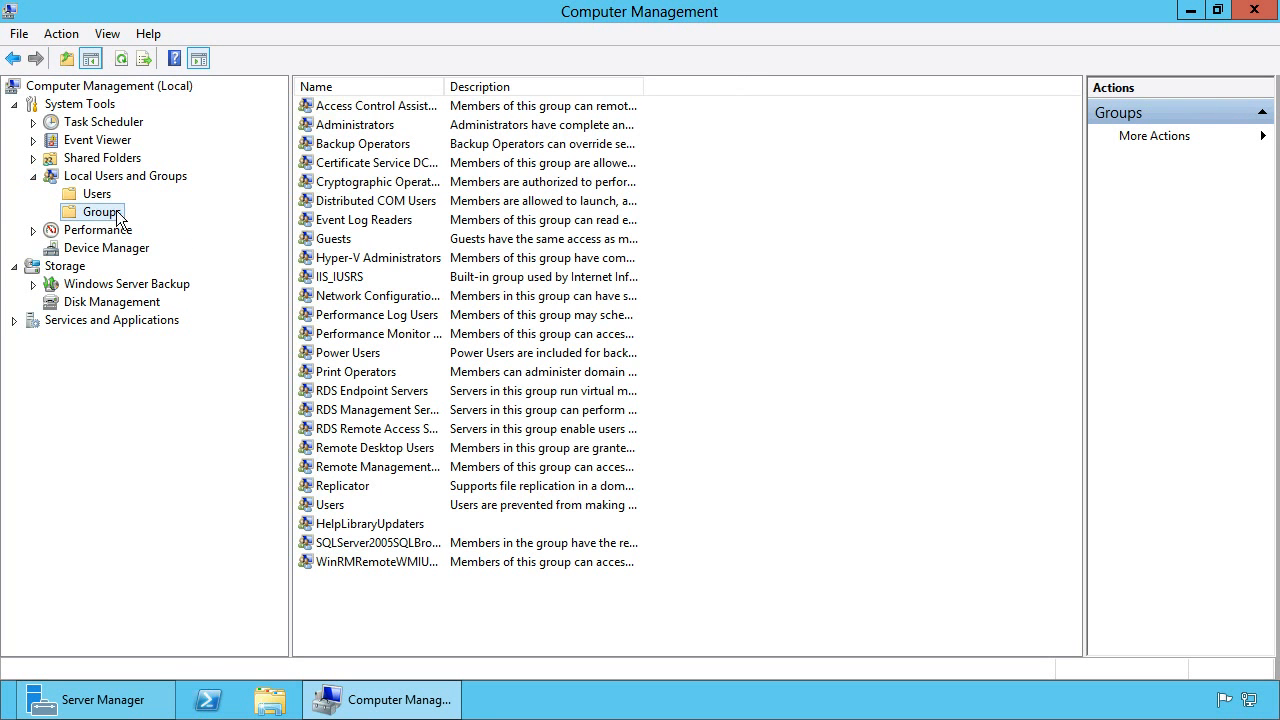
double_click(372, 130)
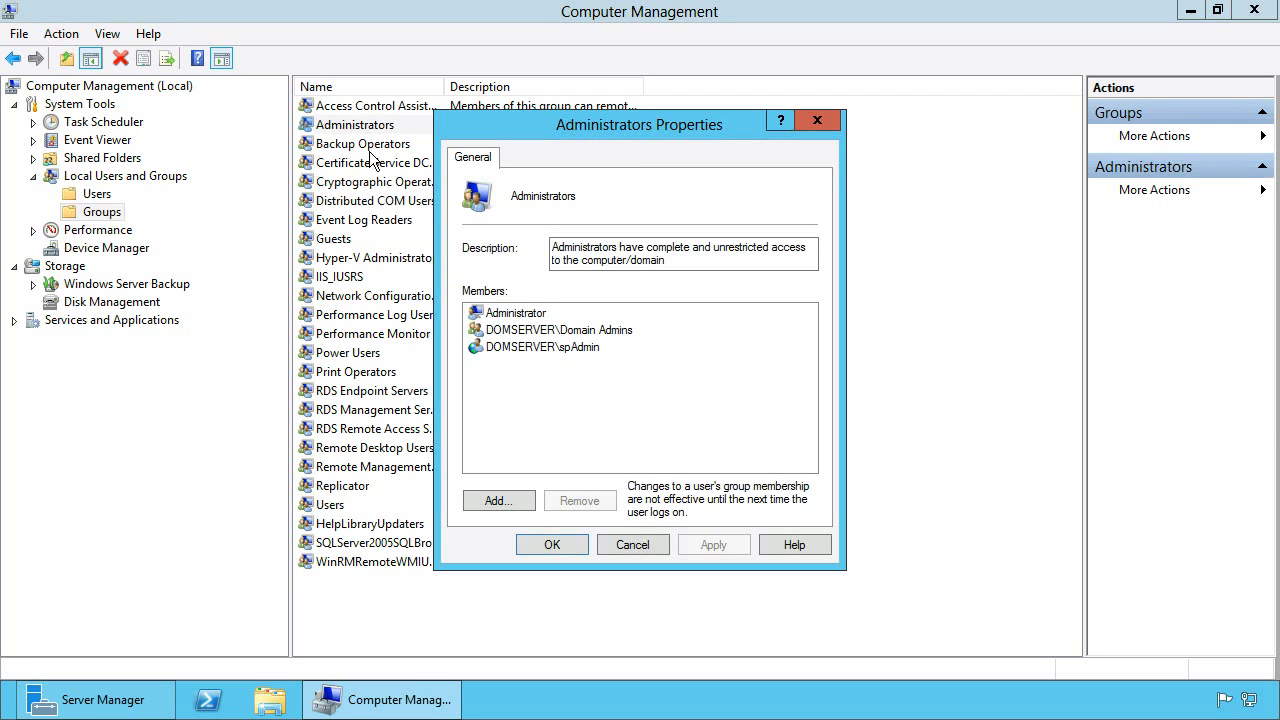
left_click(545, 346)
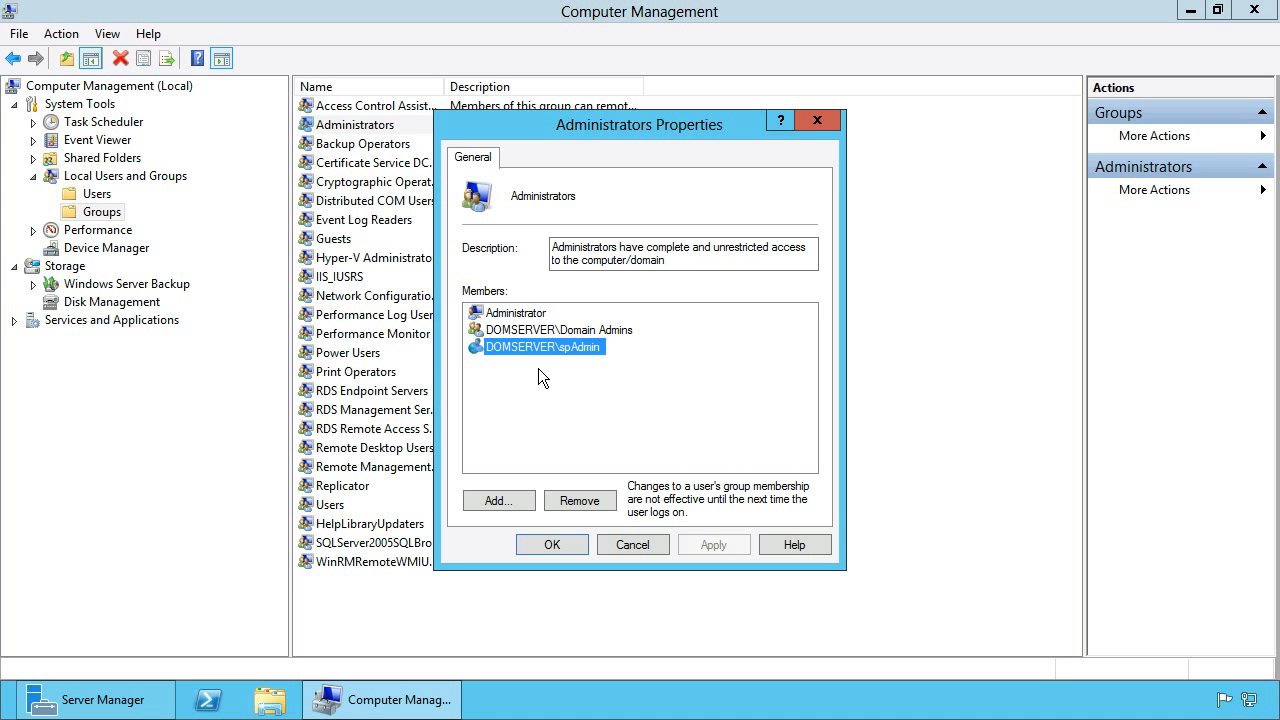
left_click(556, 544)
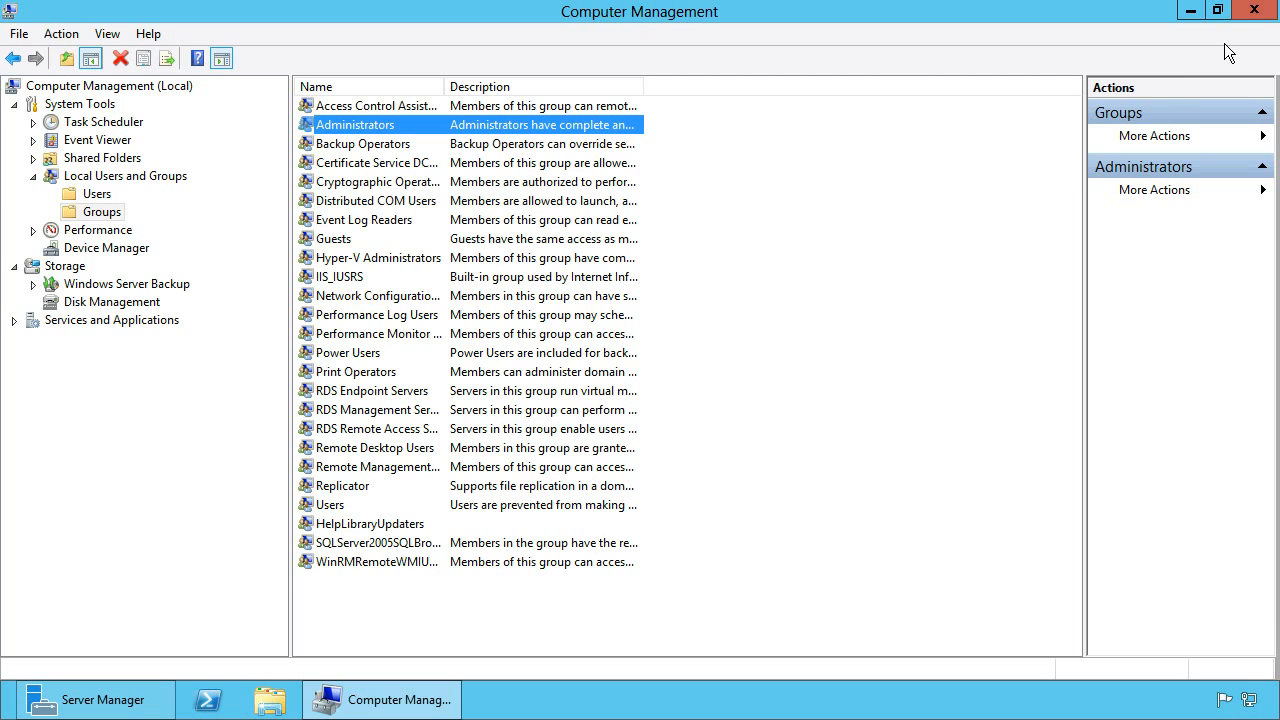
Launch prerequisiteinstaller from the SharePoint 2013 folder on the desktop.
left_click(1253, 12)
left_click(1253, 12)
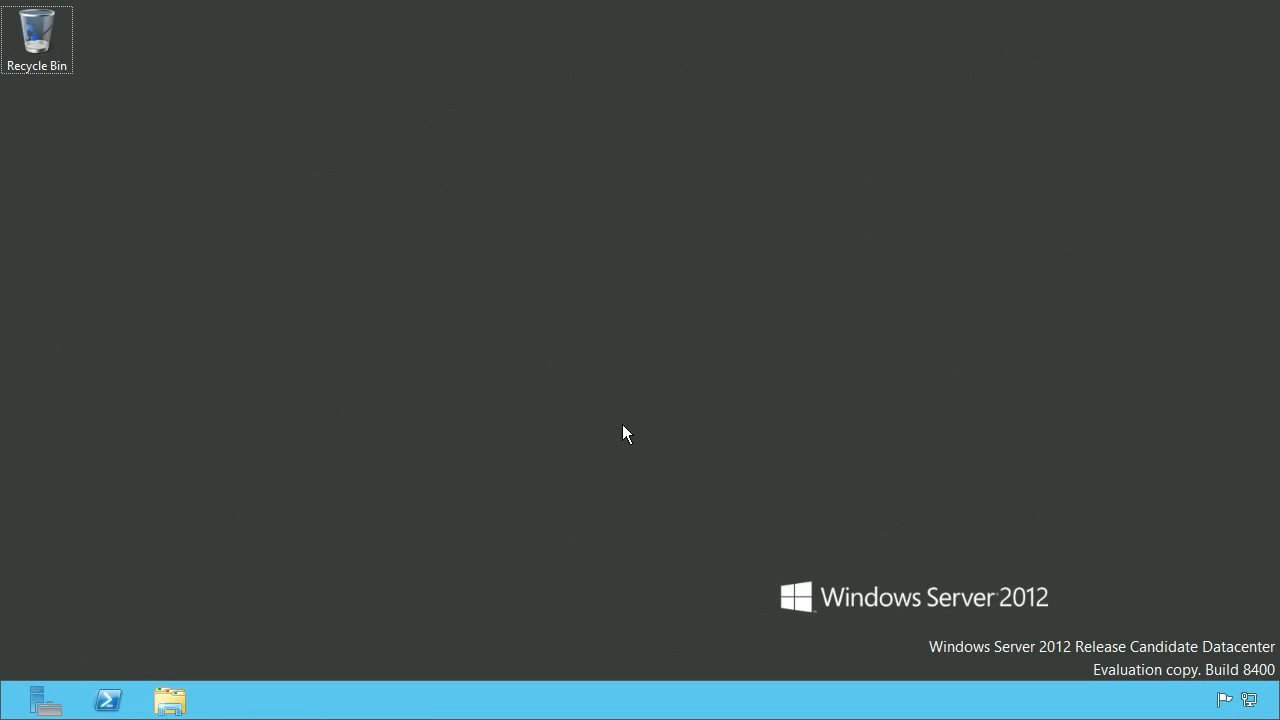
double_click(33, 175)
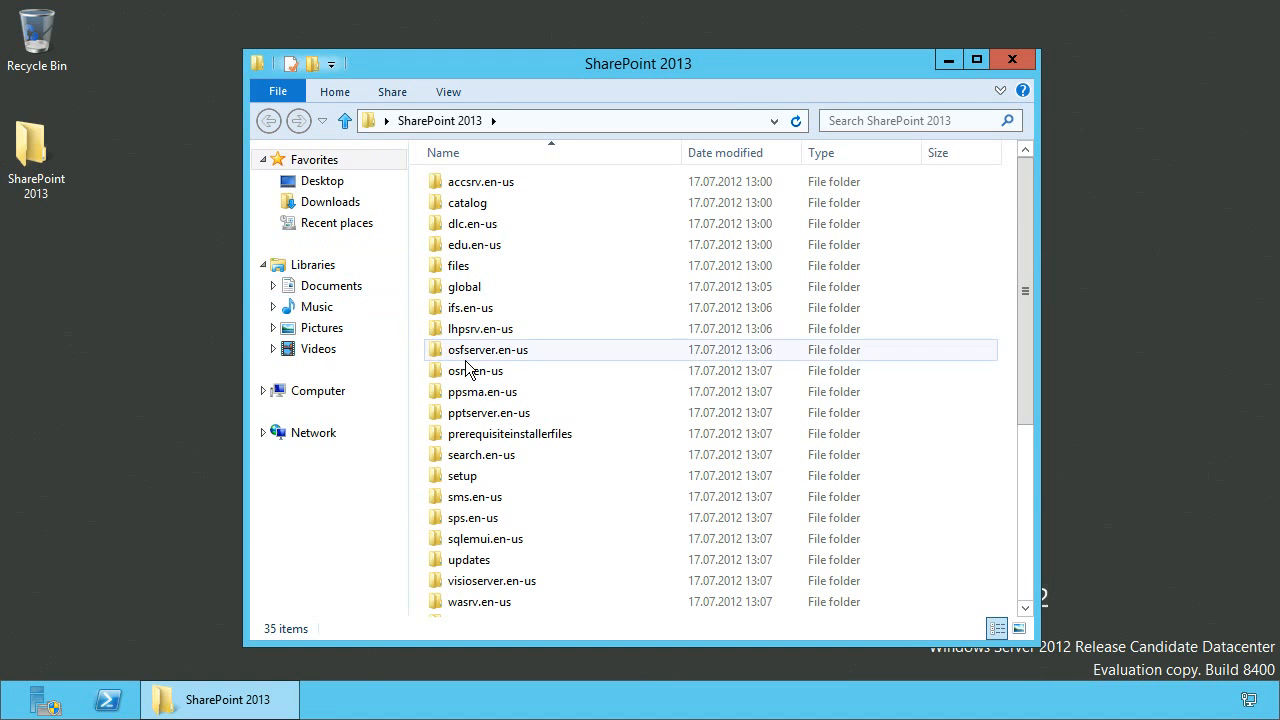
scroll(506, 400, "down", 3)
scroll(505, 400, "down", 2)
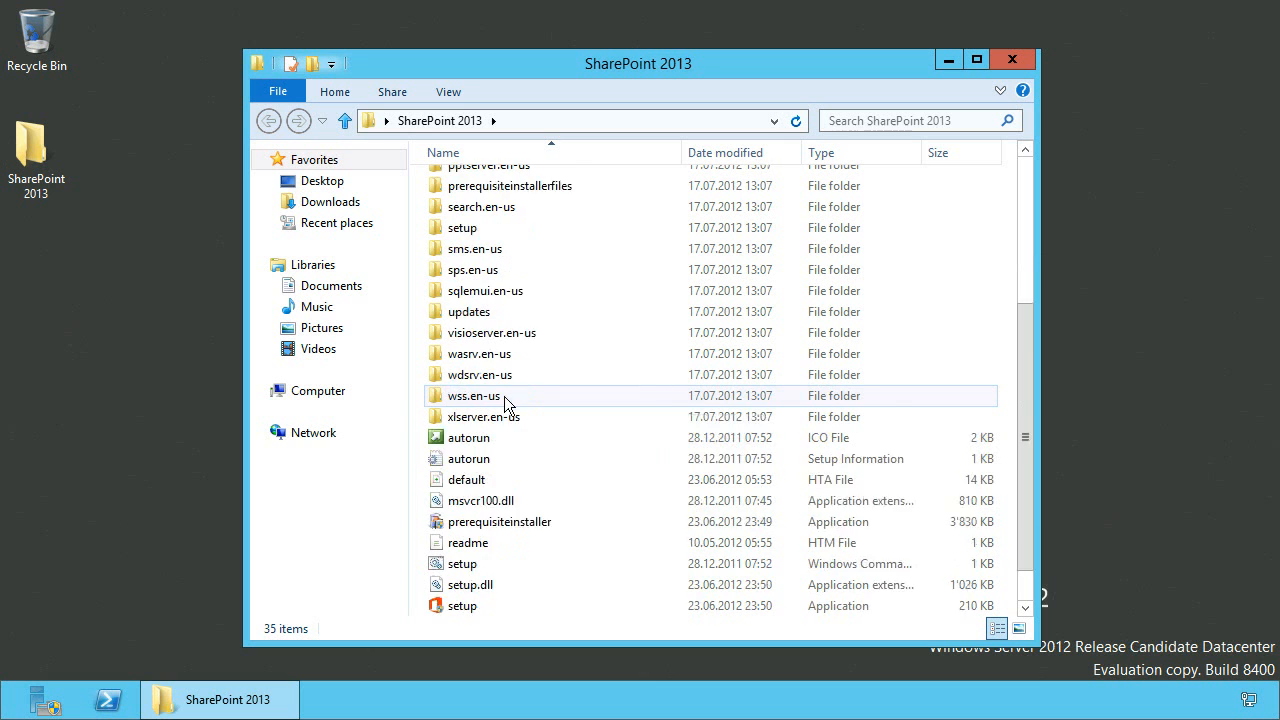
left_click(512, 482)
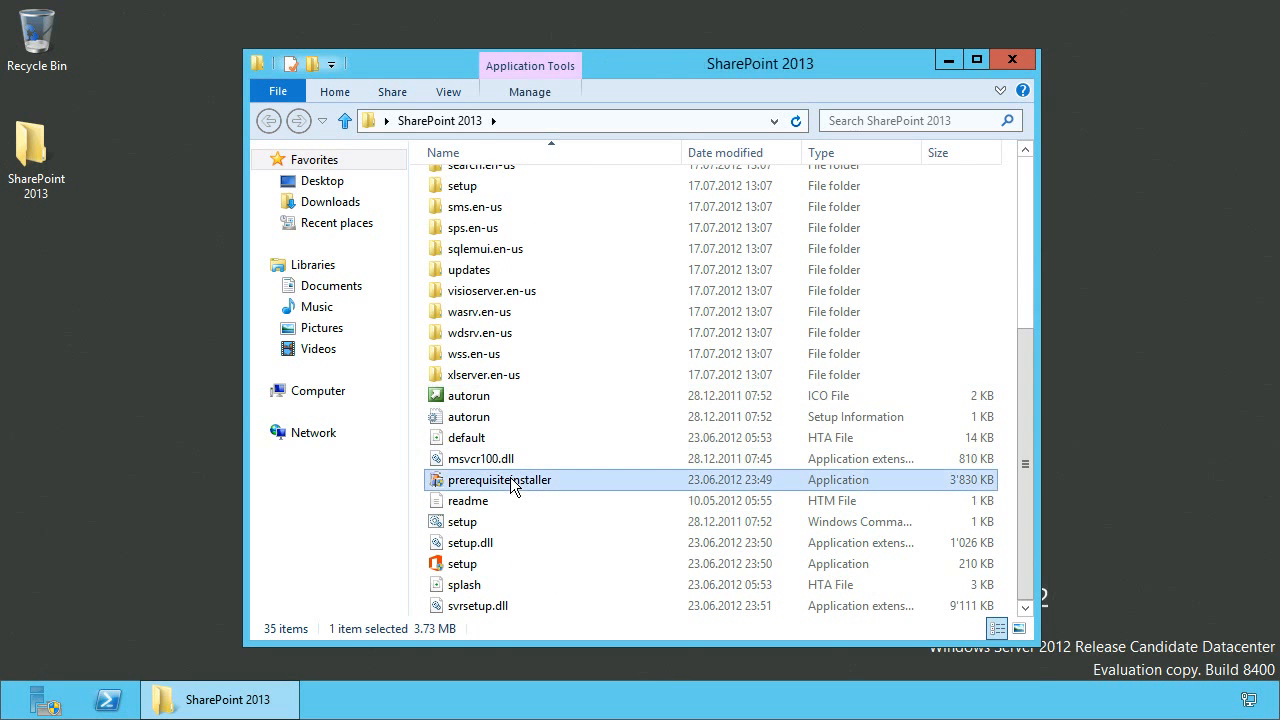
double_click(510, 481)
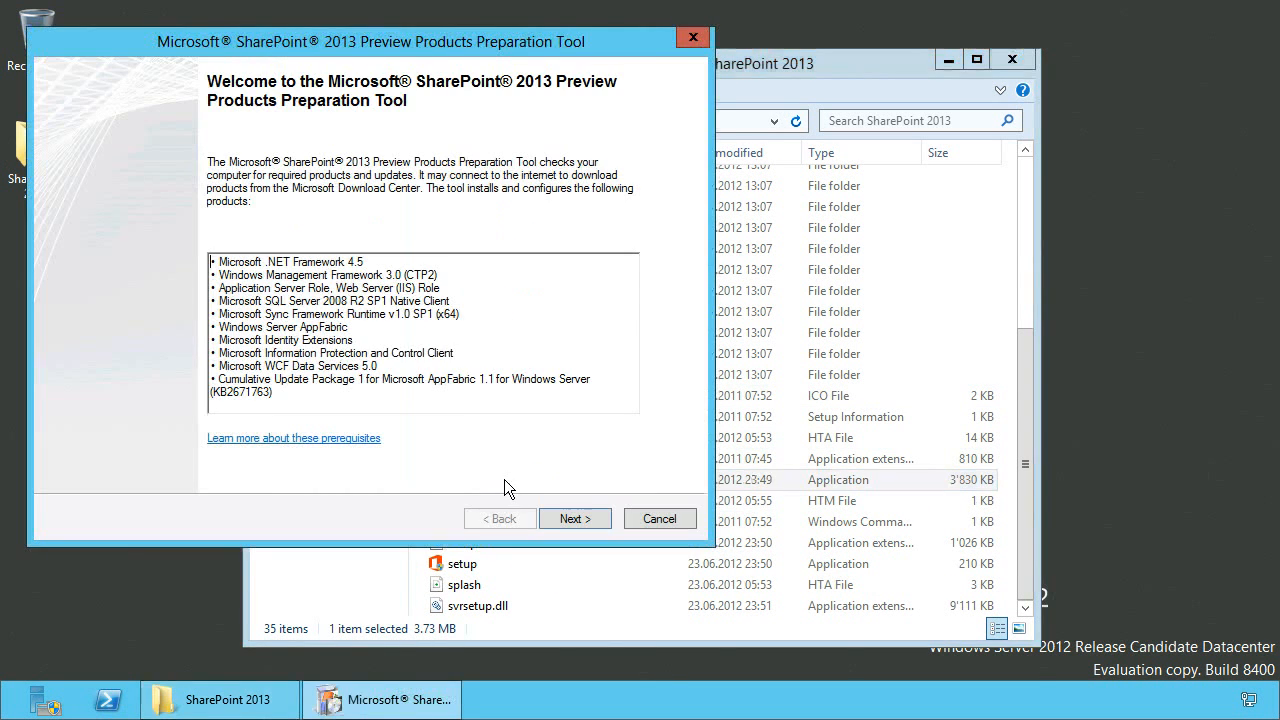
left_click(1010, 58)
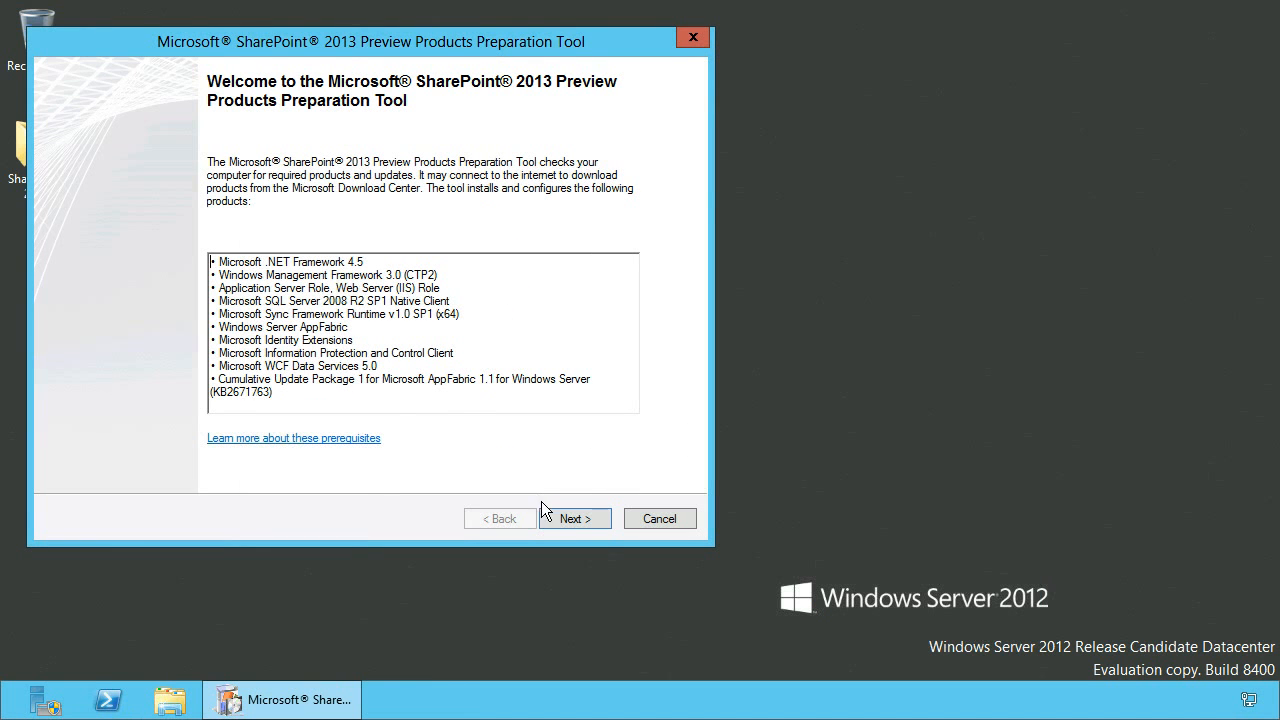
Accept the license terms in the Products Preparation Tool and start installing the prerequisites.
left_click(575, 519)
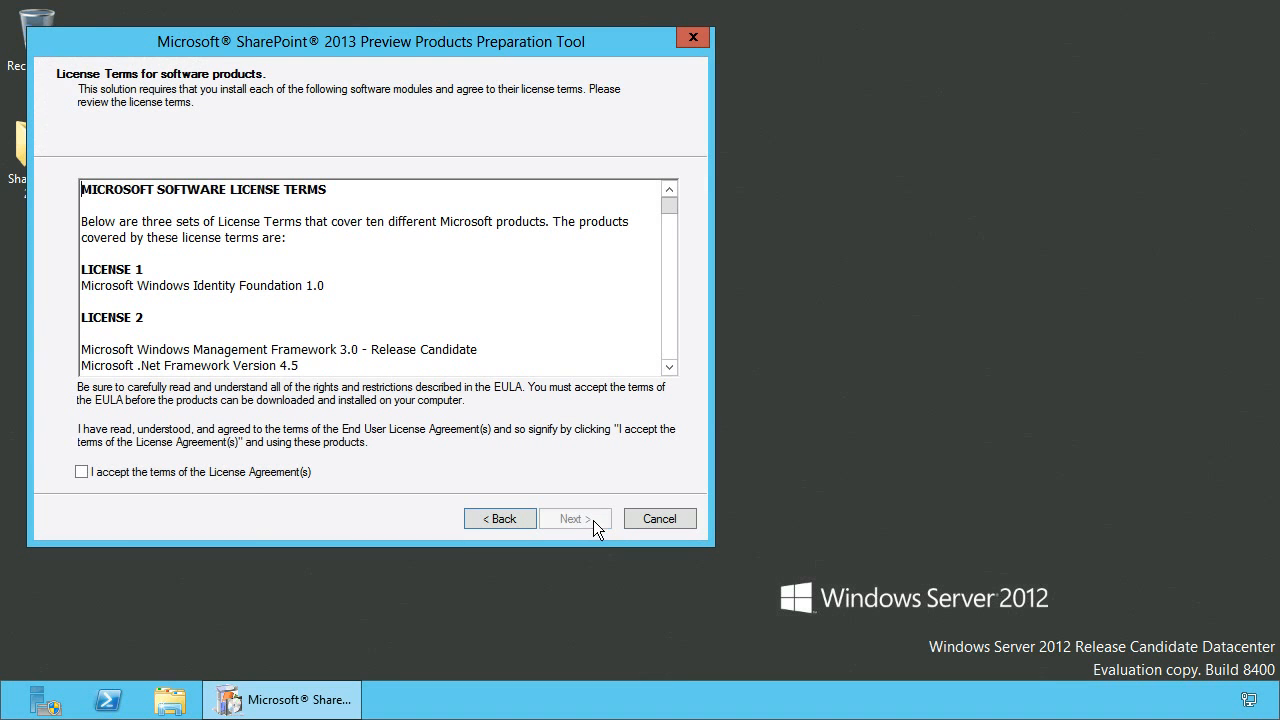
left_click(172, 473)
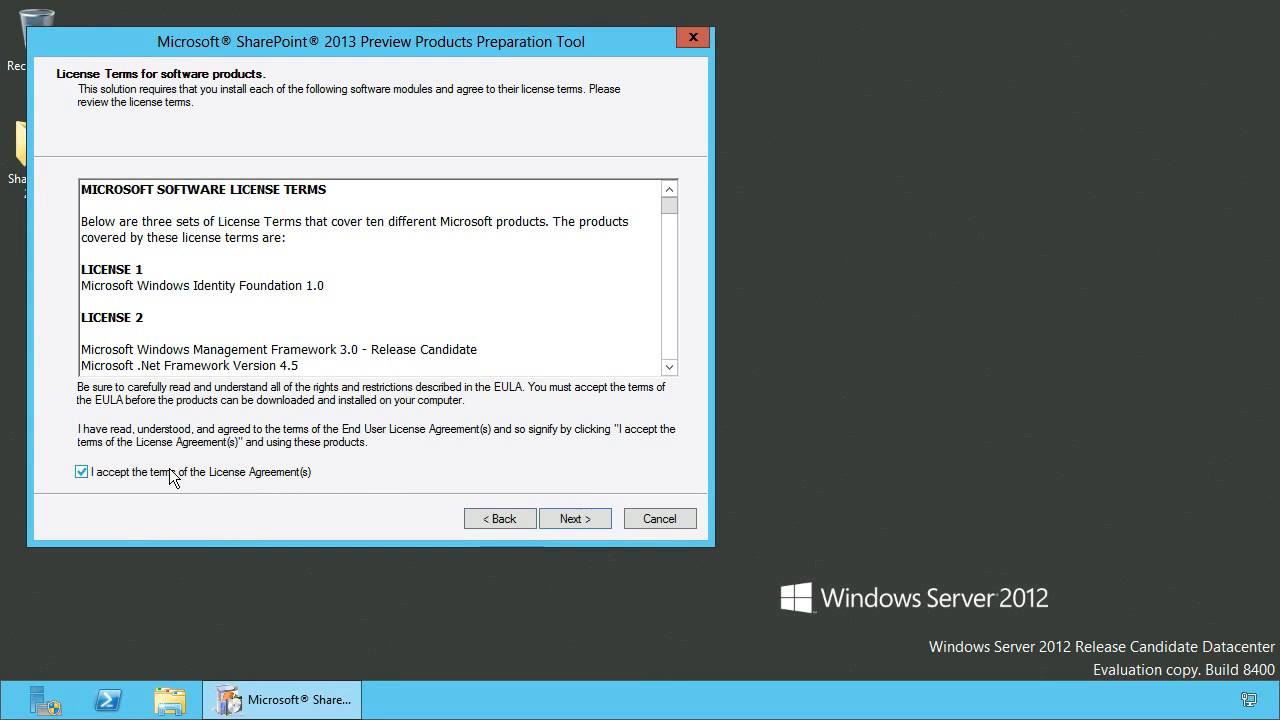
left_click(575, 519)
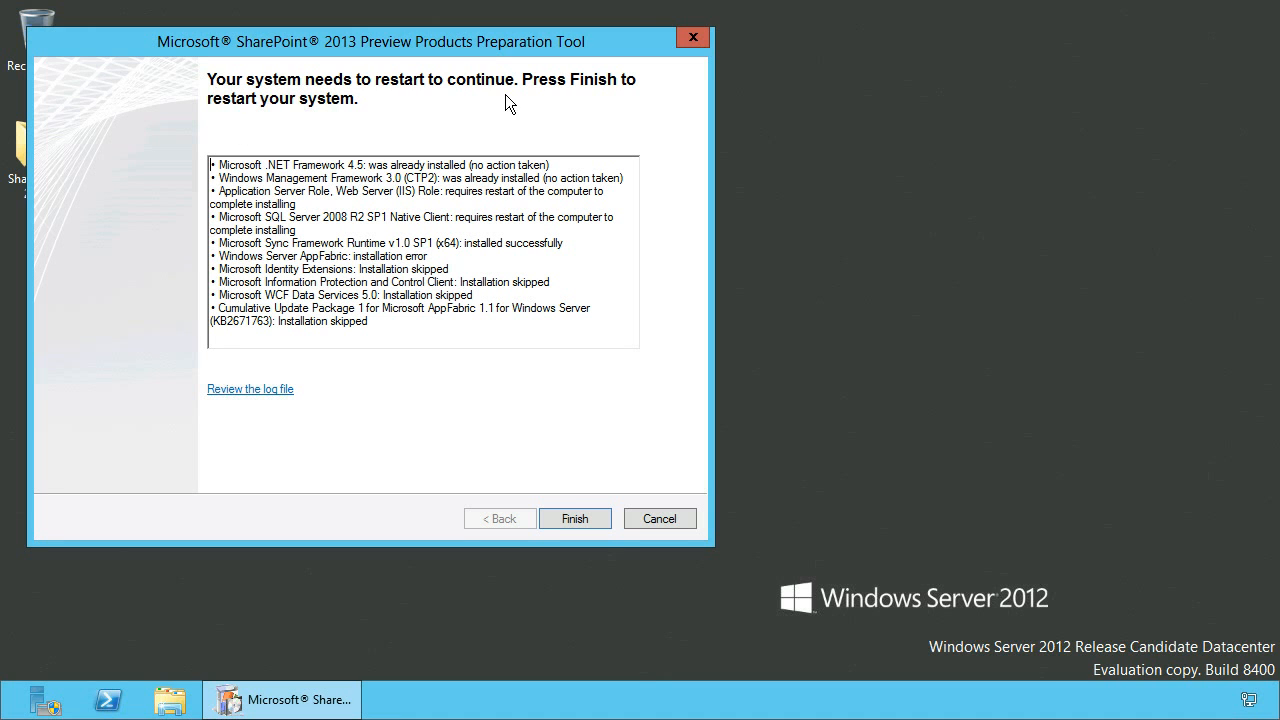
Finish the prerequisite installation, restarting the system when prompted, and close the completed tool.
left_click_drag(282, 318, 372, 320)
left_click(387, 322)
left_click(597, 522)
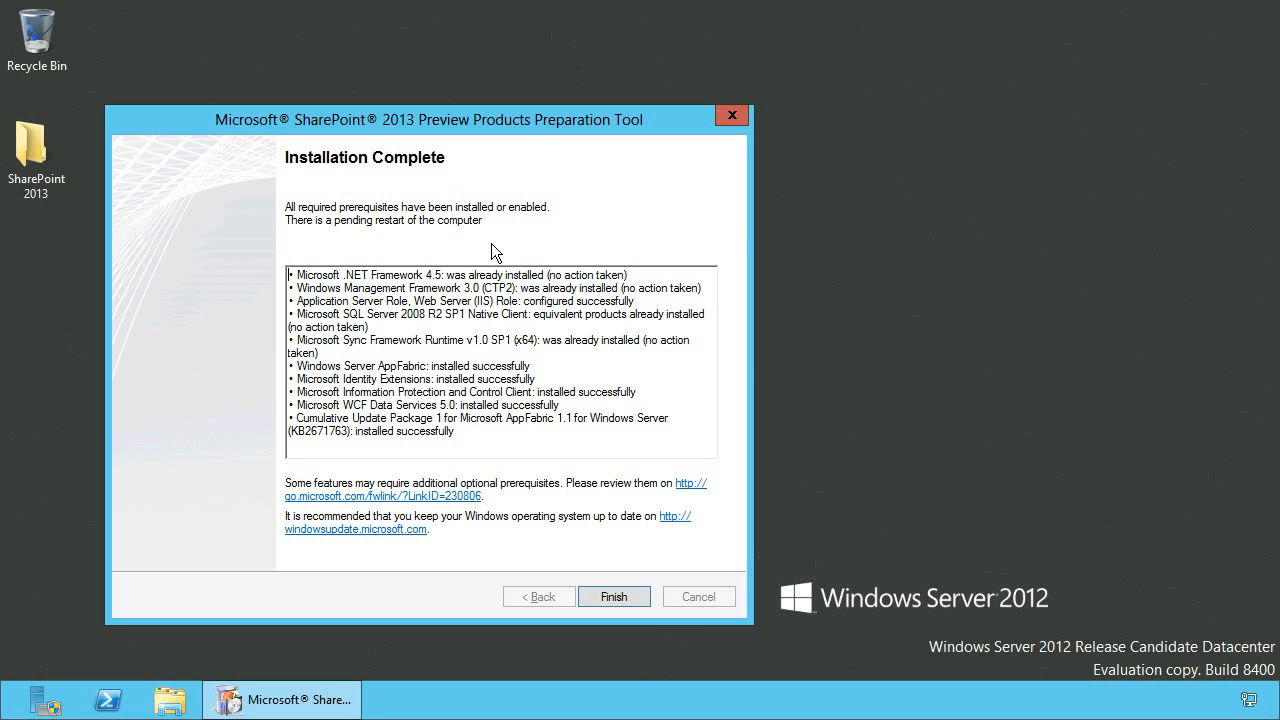
left_click(614, 596)
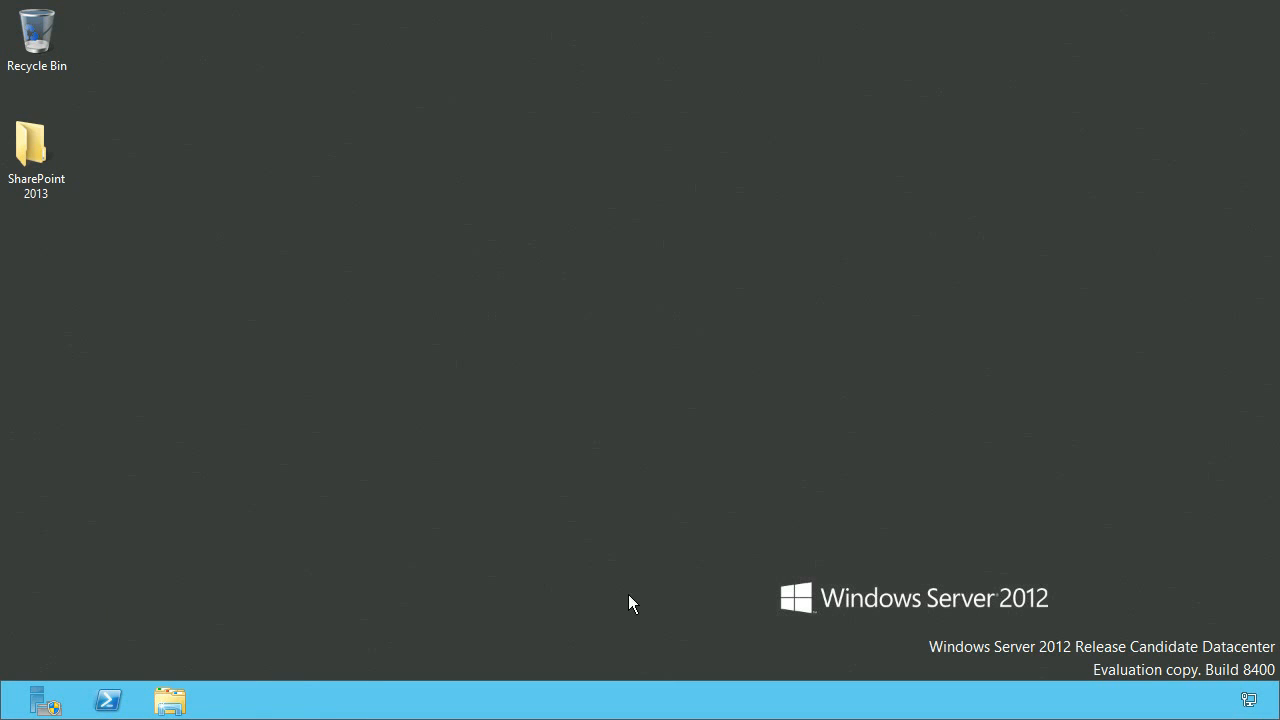
Run setup from the SharePoint 2013 folder.
double_click(37, 168)
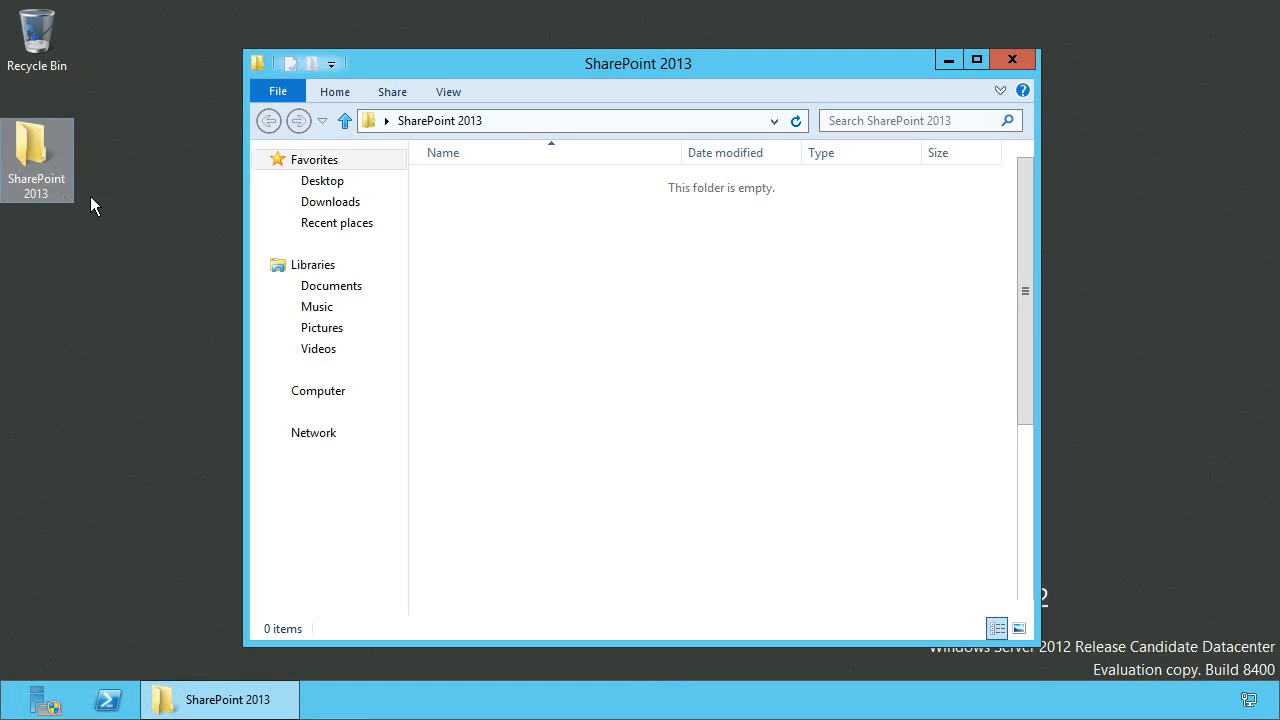
left_click_drag(1019, 359, 1025, 559)
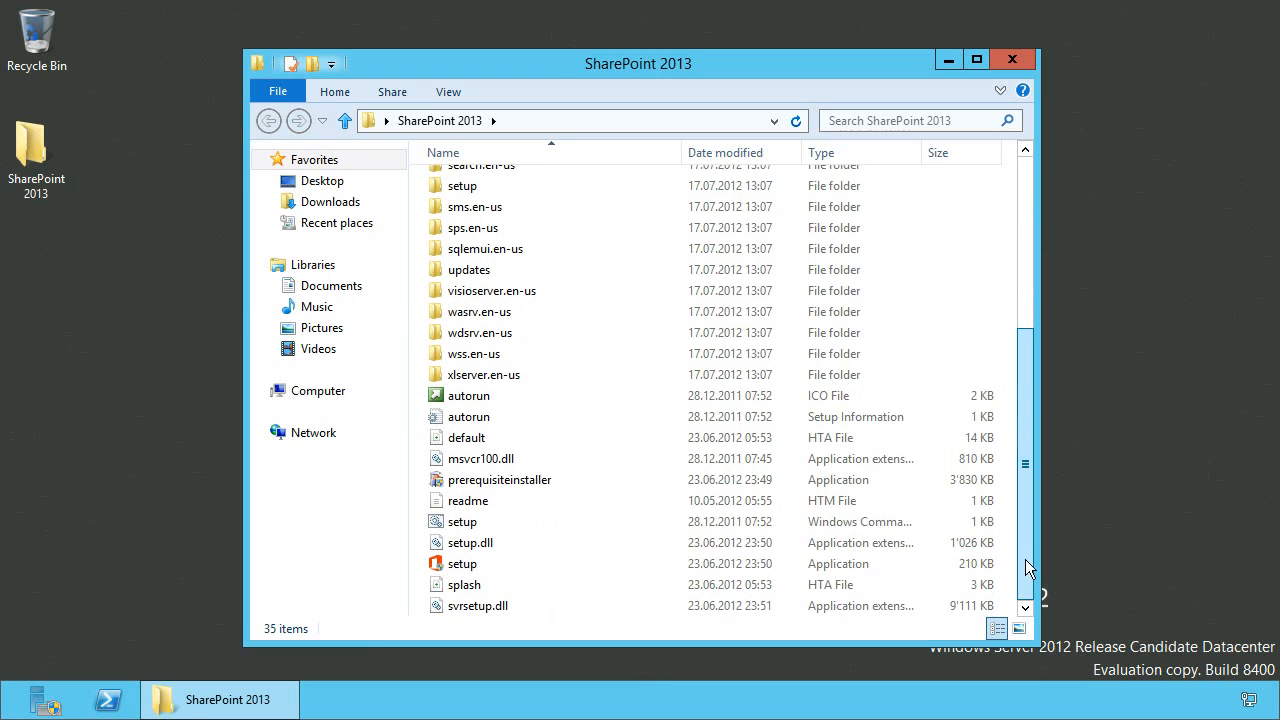
double_click(494, 566)
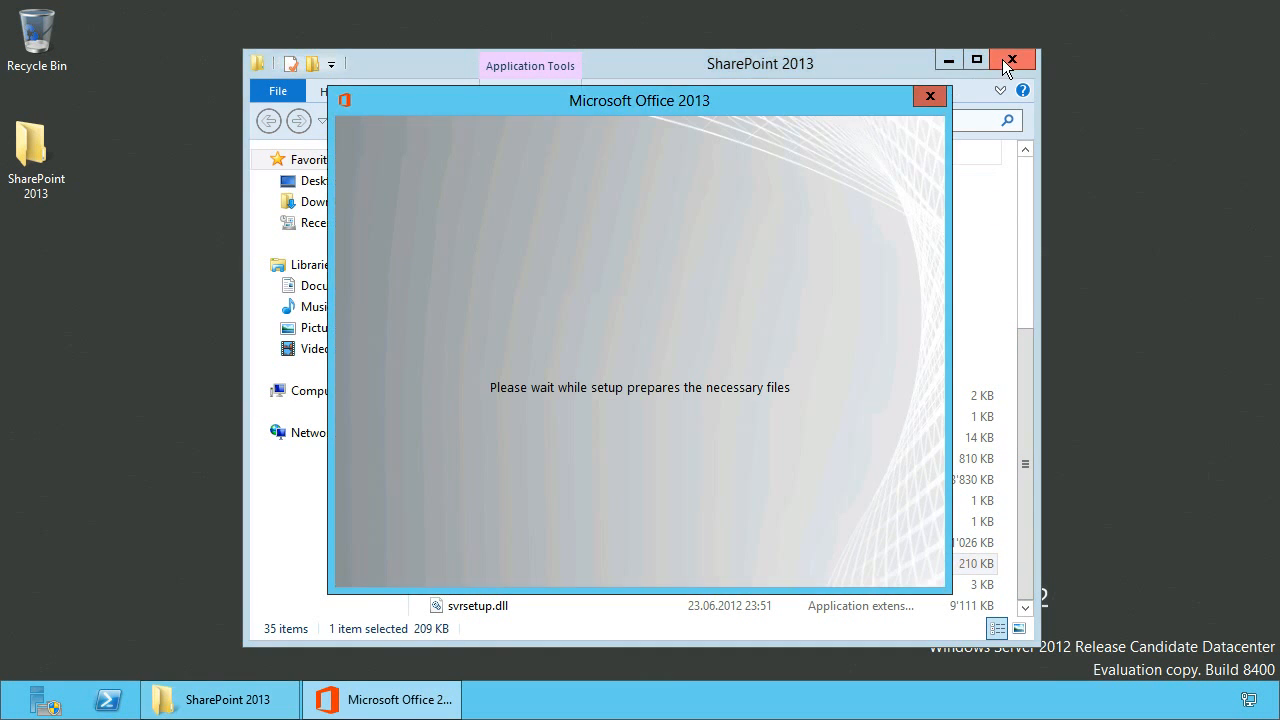
left_click(1005, 59)
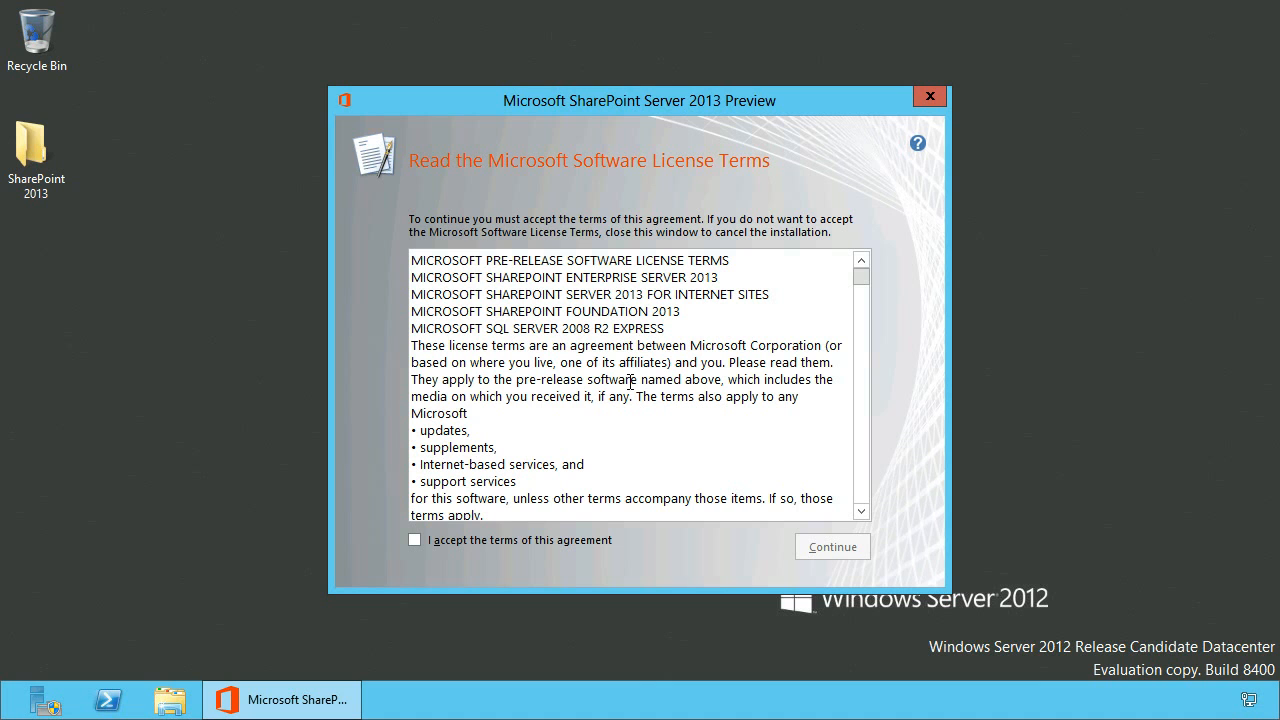
Accept the license terms, install the Complete server type, and close with the Configuration Wizard set to run.
left_click(465, 540)
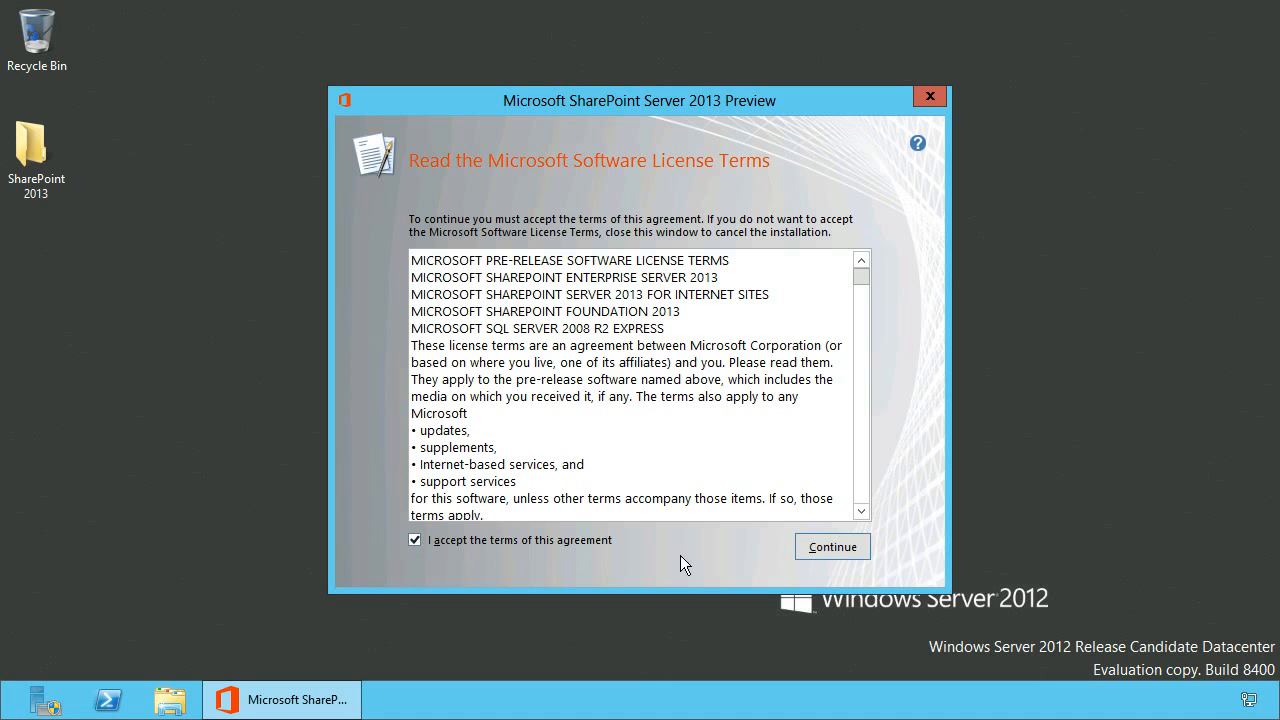
left_click(857, 547)
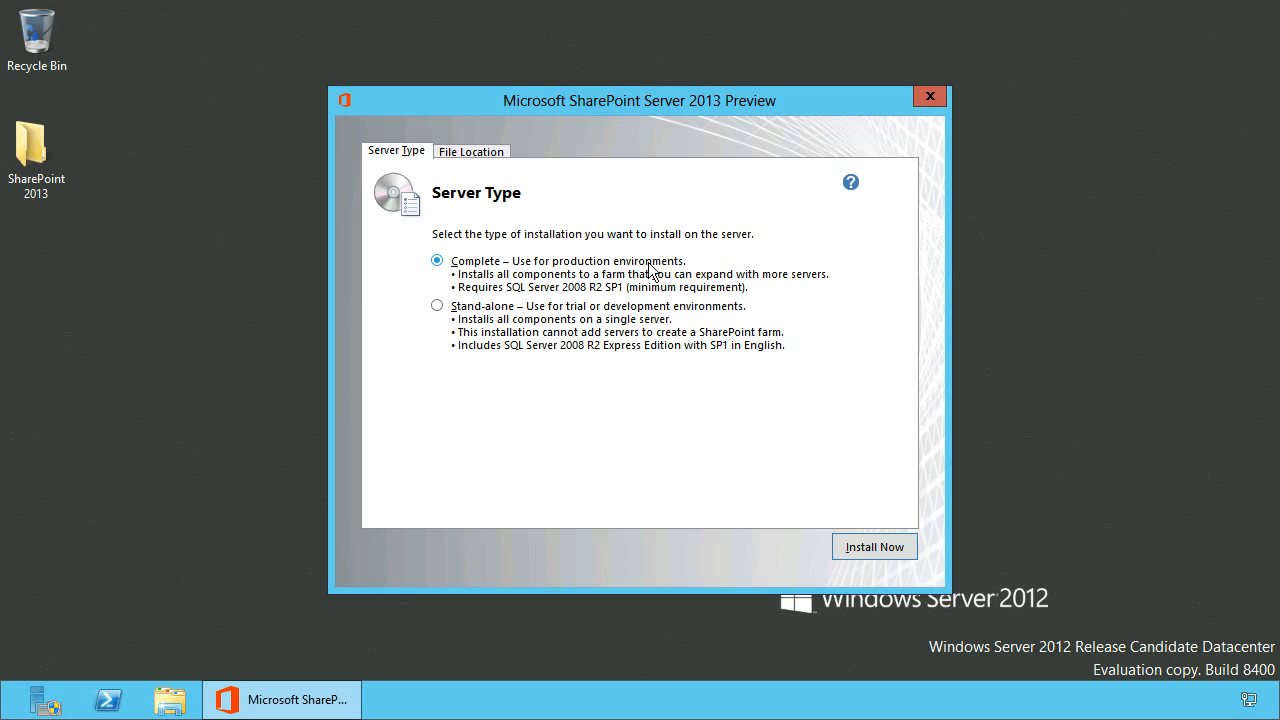
left_click(868, 547)
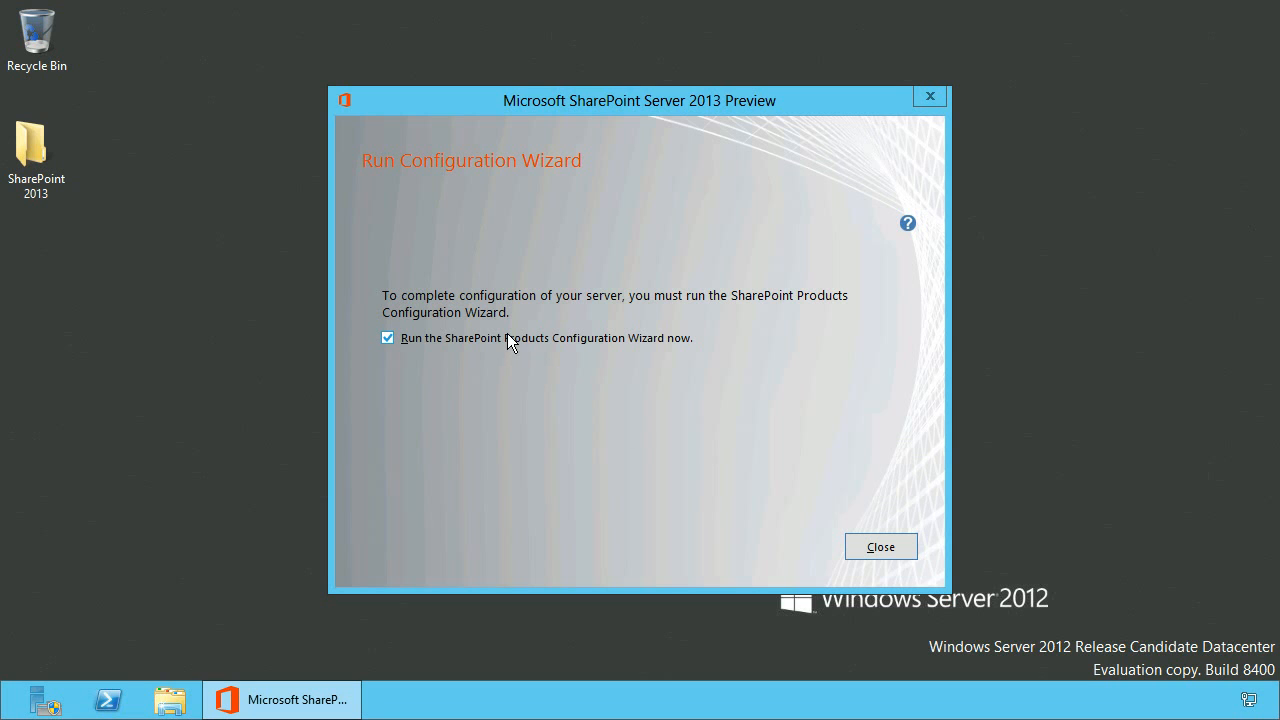
left_click(870, 547)
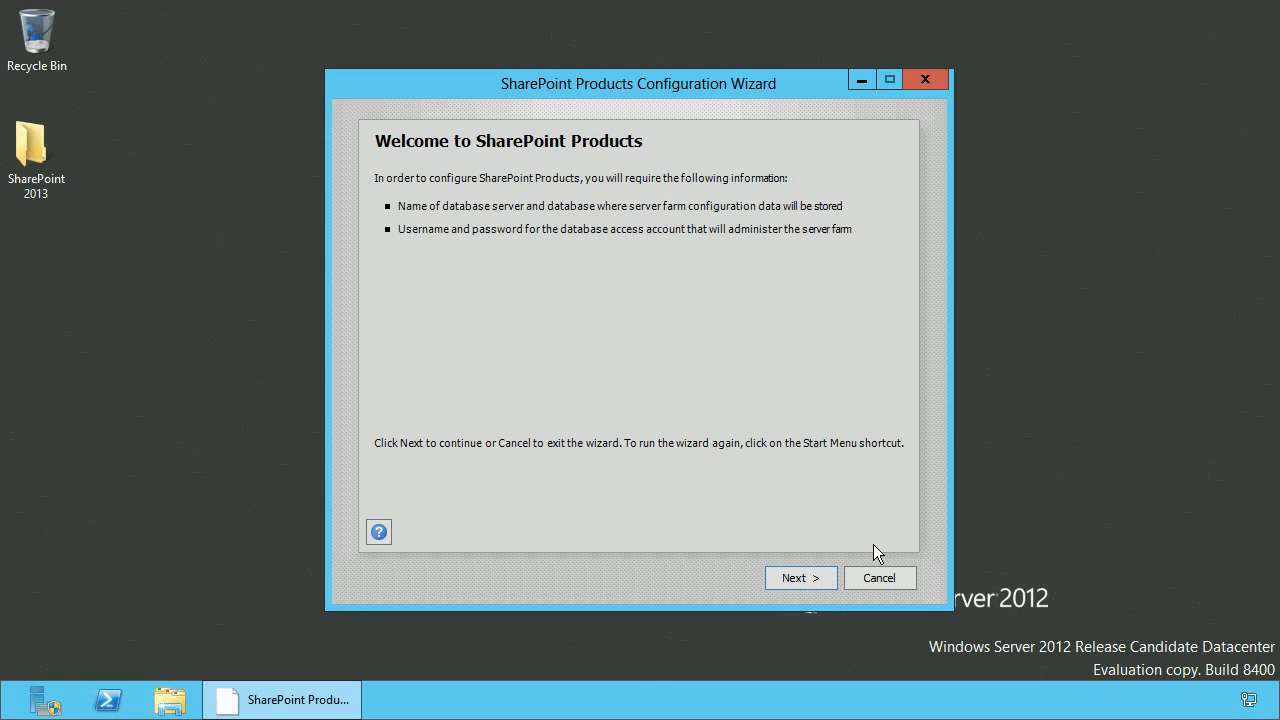
Start the Configuration Wizard, allow the service restarts, and choose to create a new server farm.
left_click(821, 578)
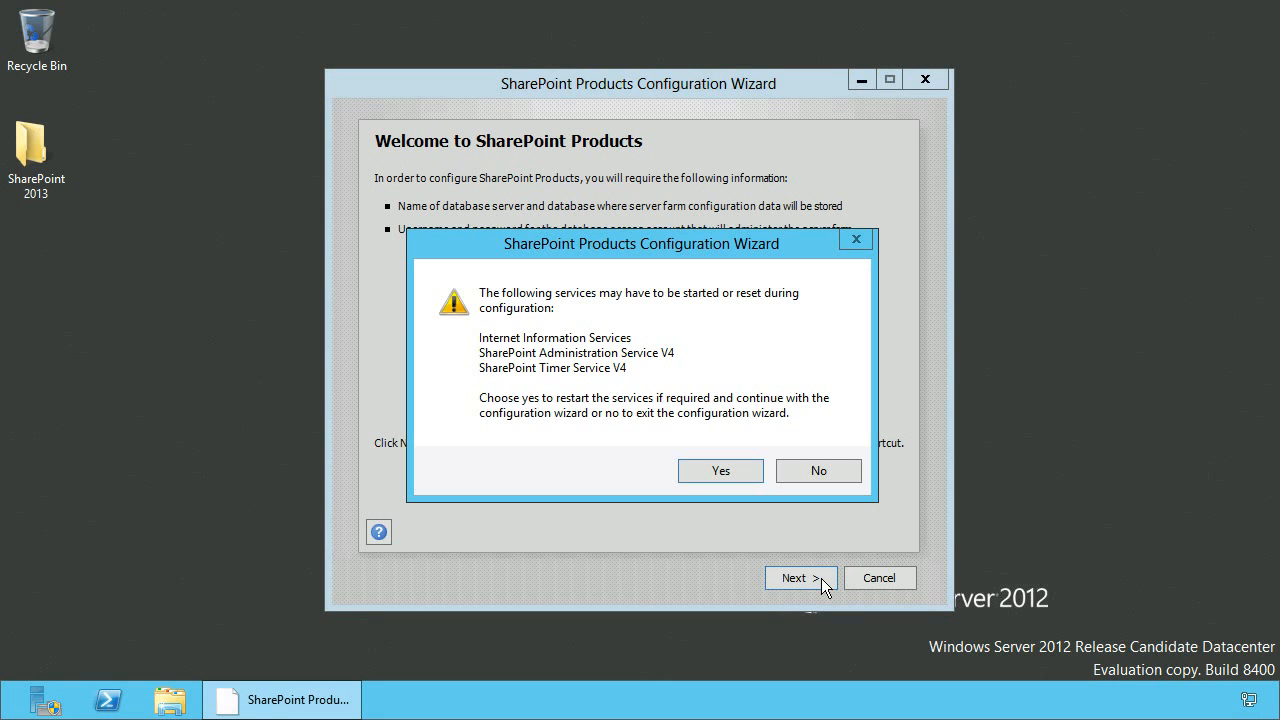
left_click(750, 473)
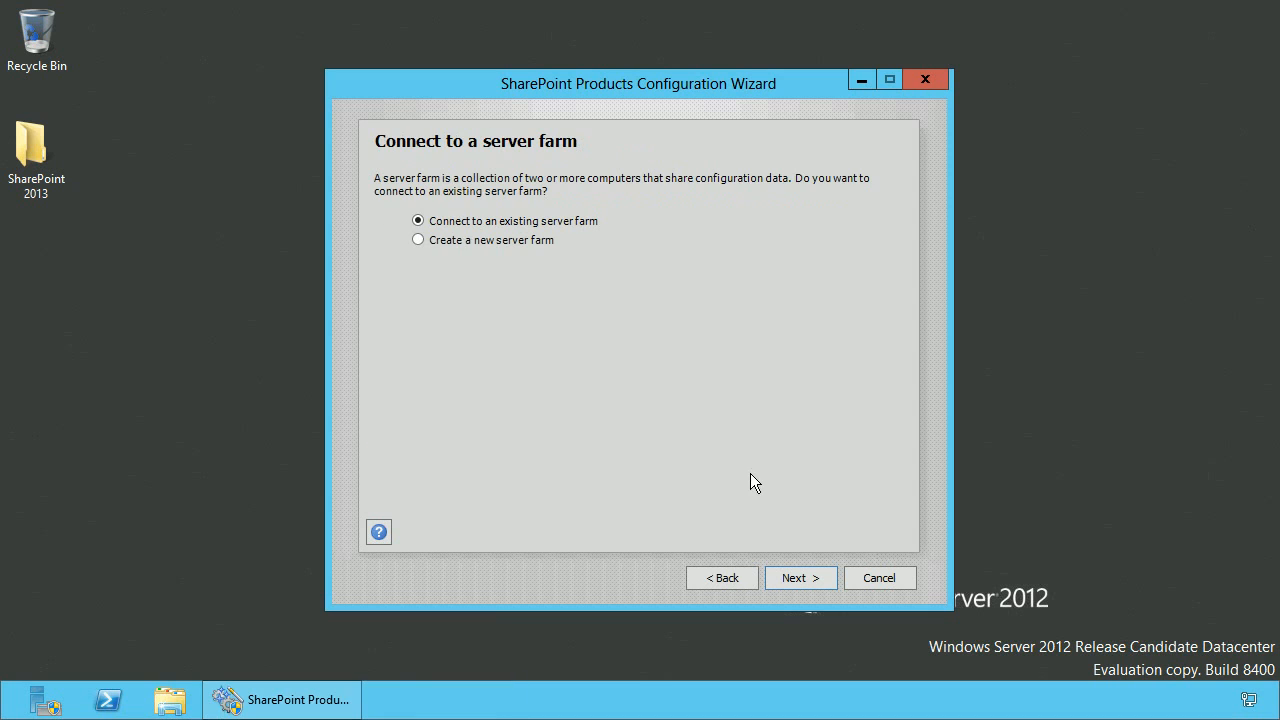
left_click(467, 241)
left_click(800, 578)
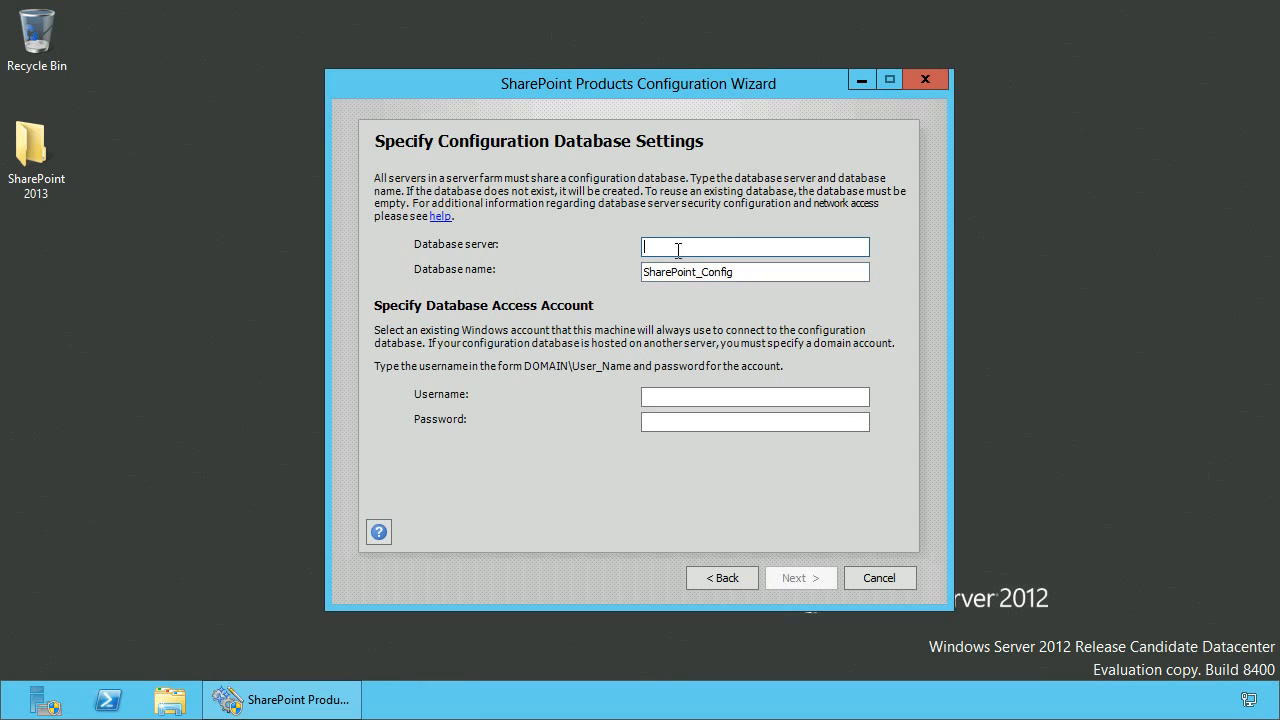
Set the database server to W2K12-06 and the database access username to domserver\spFarmAcc.
type("W2K12-06")
left_click(670, 397)
type("domserver\\spFarmAcc")
key("Tab")
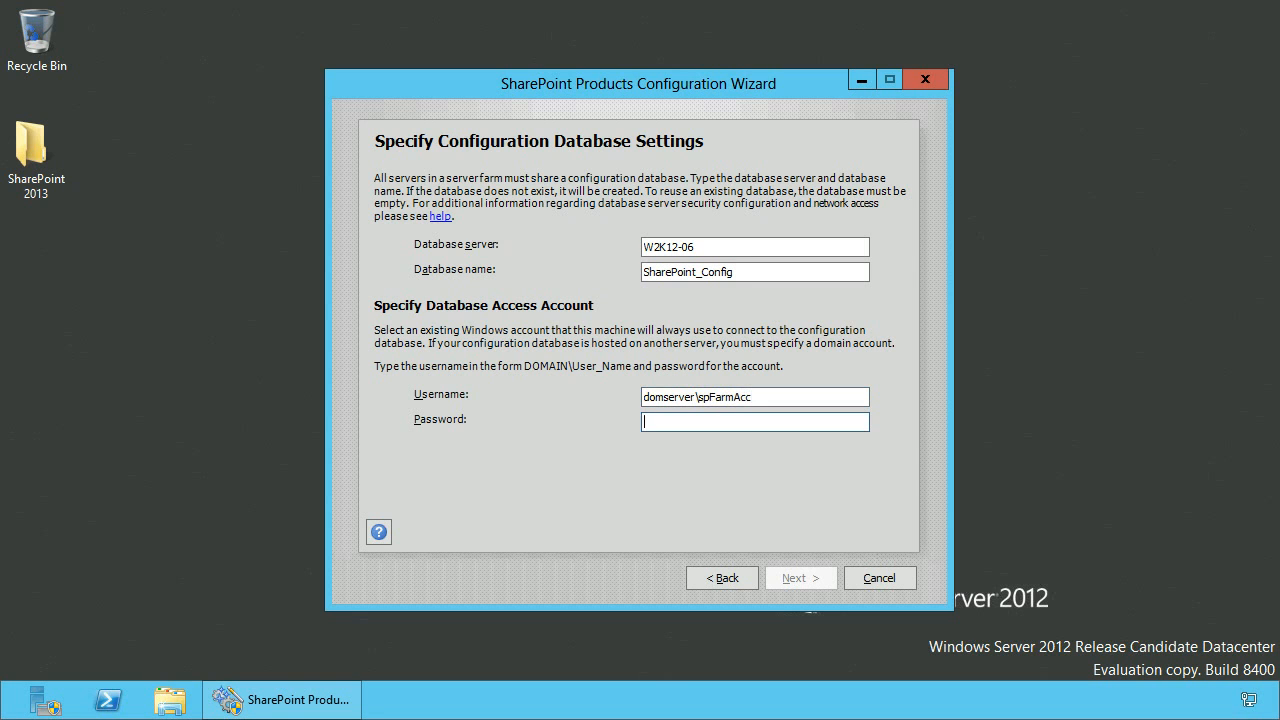
Enter the database access account password and continue.
type("********")
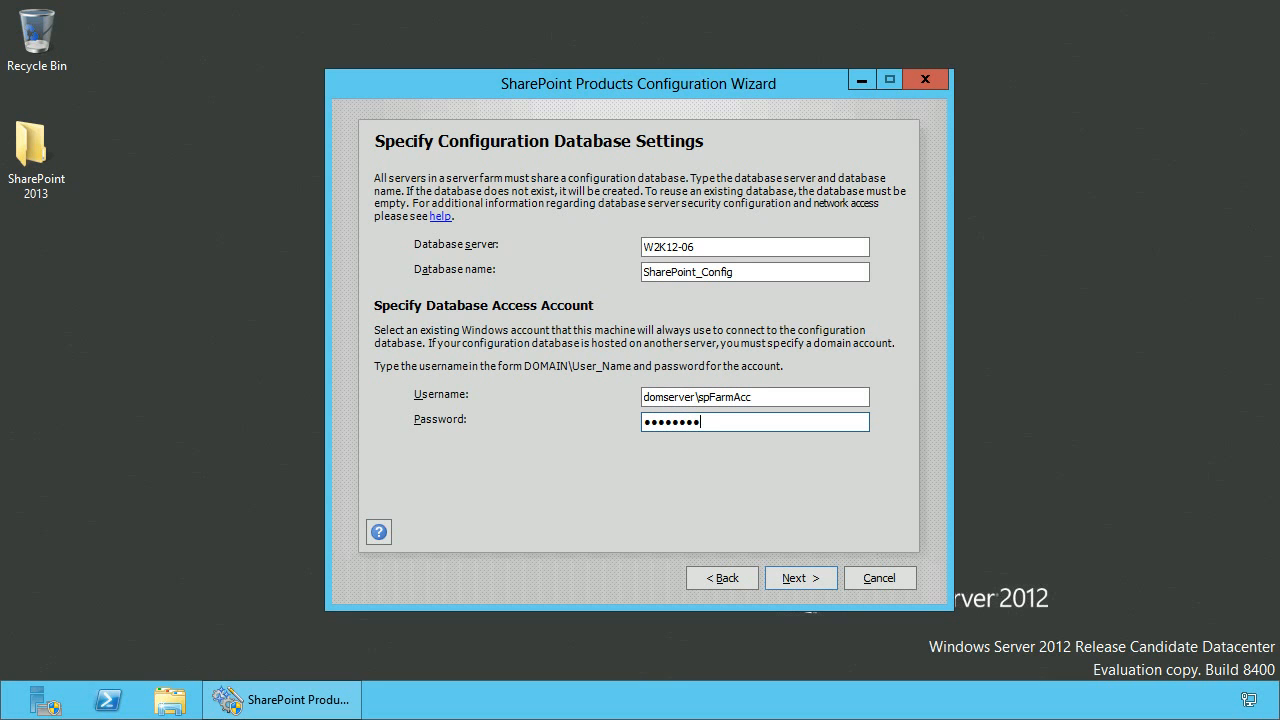
left_click(829, 577)
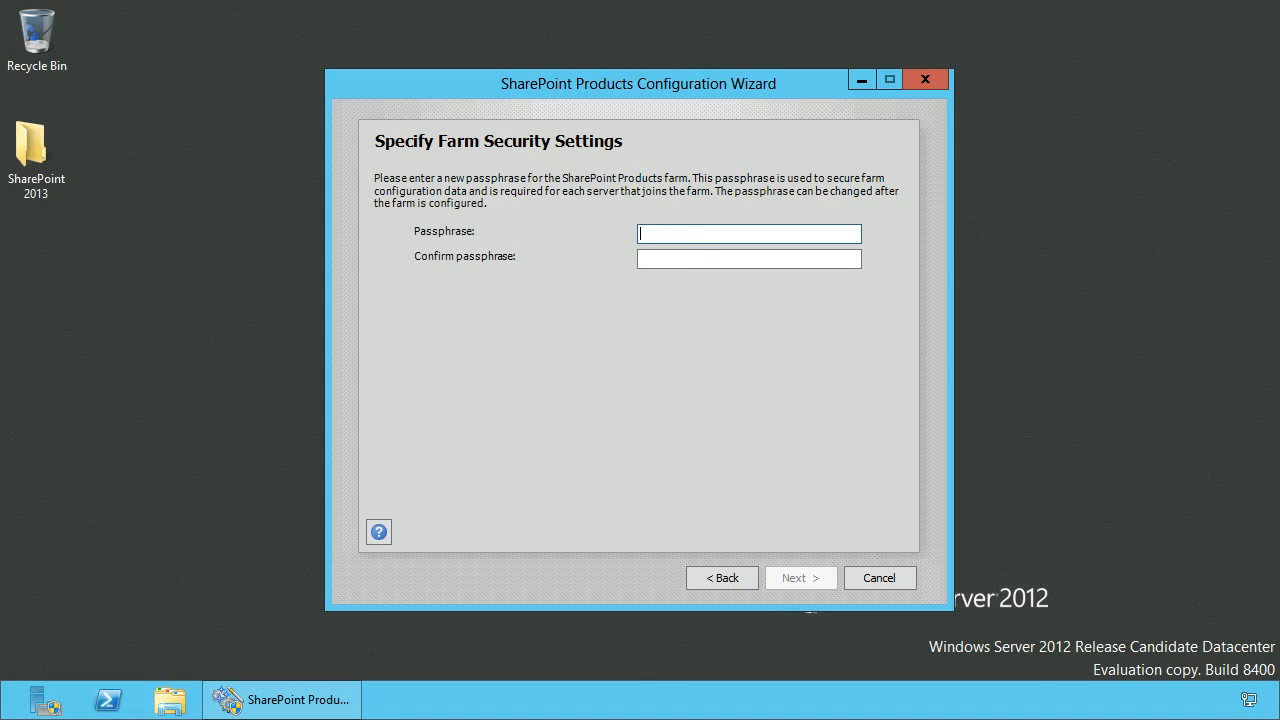
Enter and confirm the farm security passphrase and continue.
type("••••••••")
key("Tab")
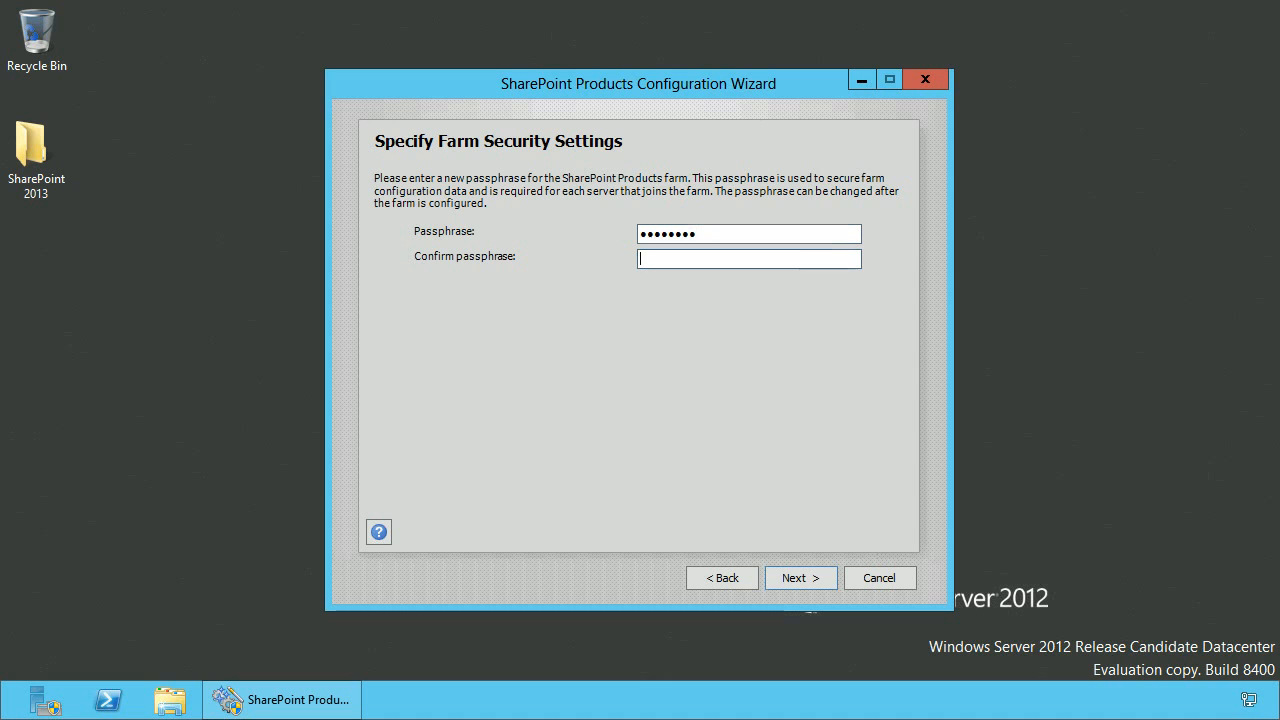
type("••••••••")
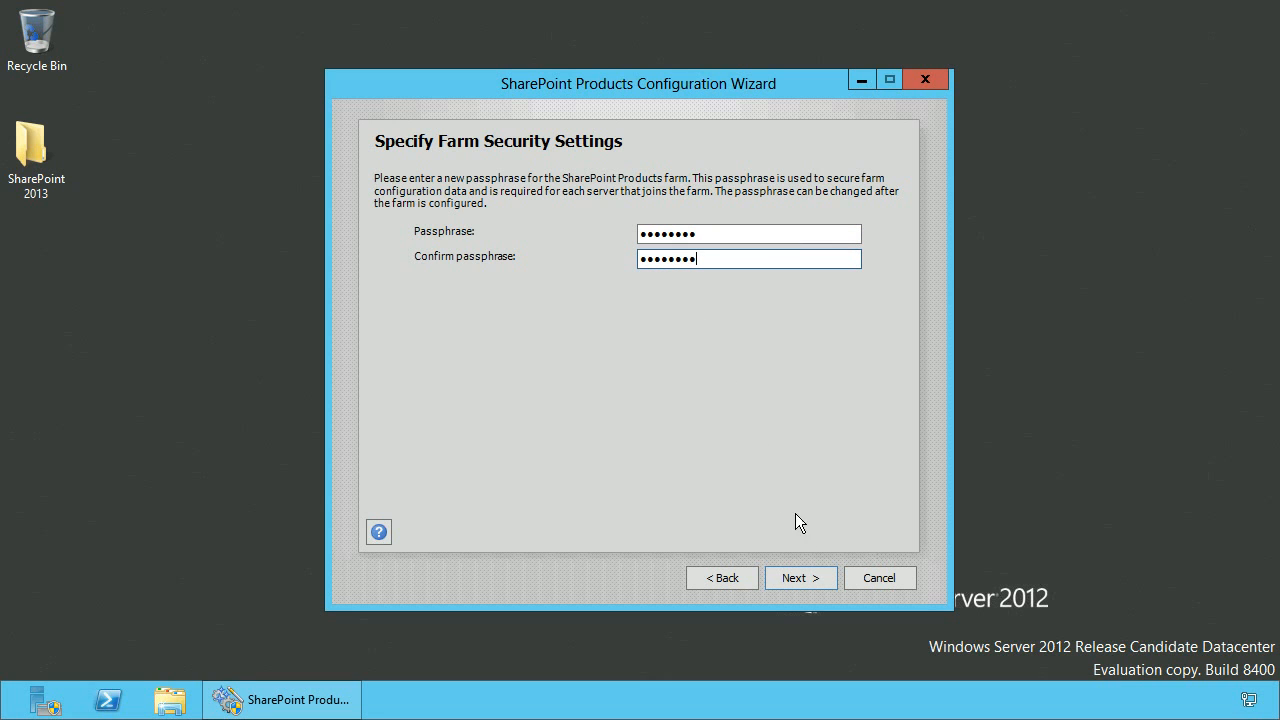
left_click(826, 580)
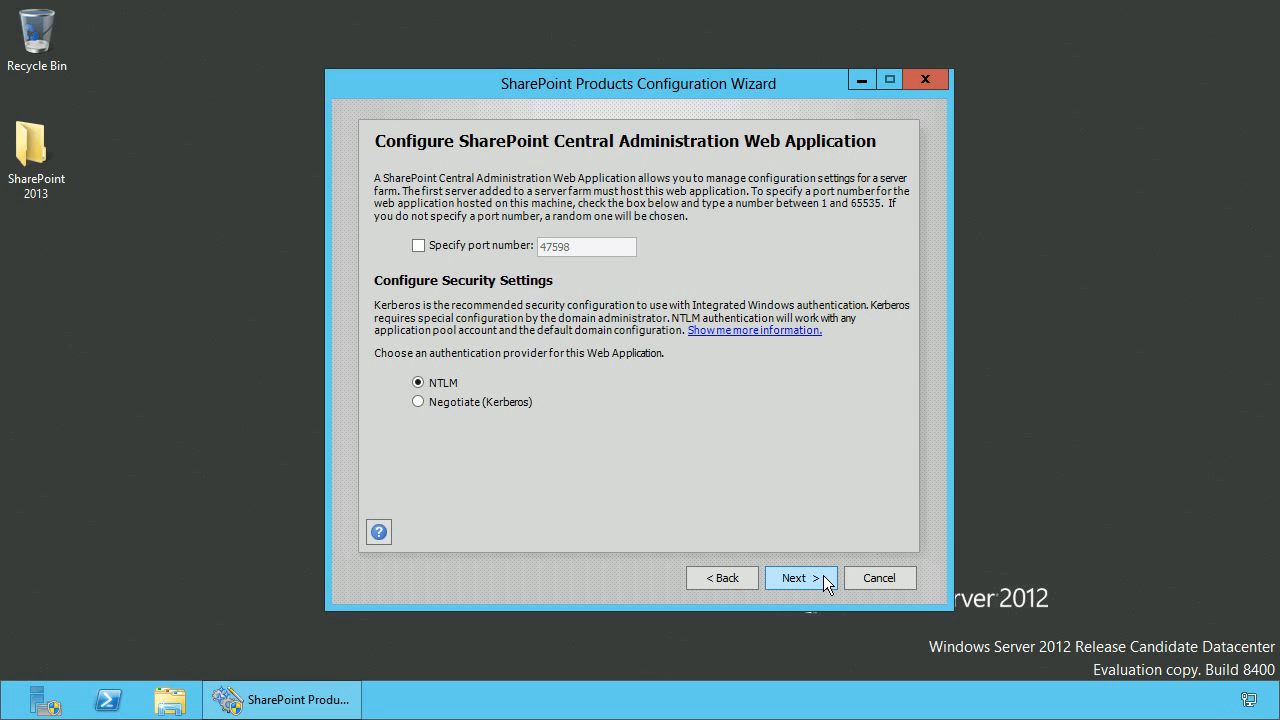
Set the Central Administration port number to 2013 and apply the configuration settings.
left_click(472, 249)
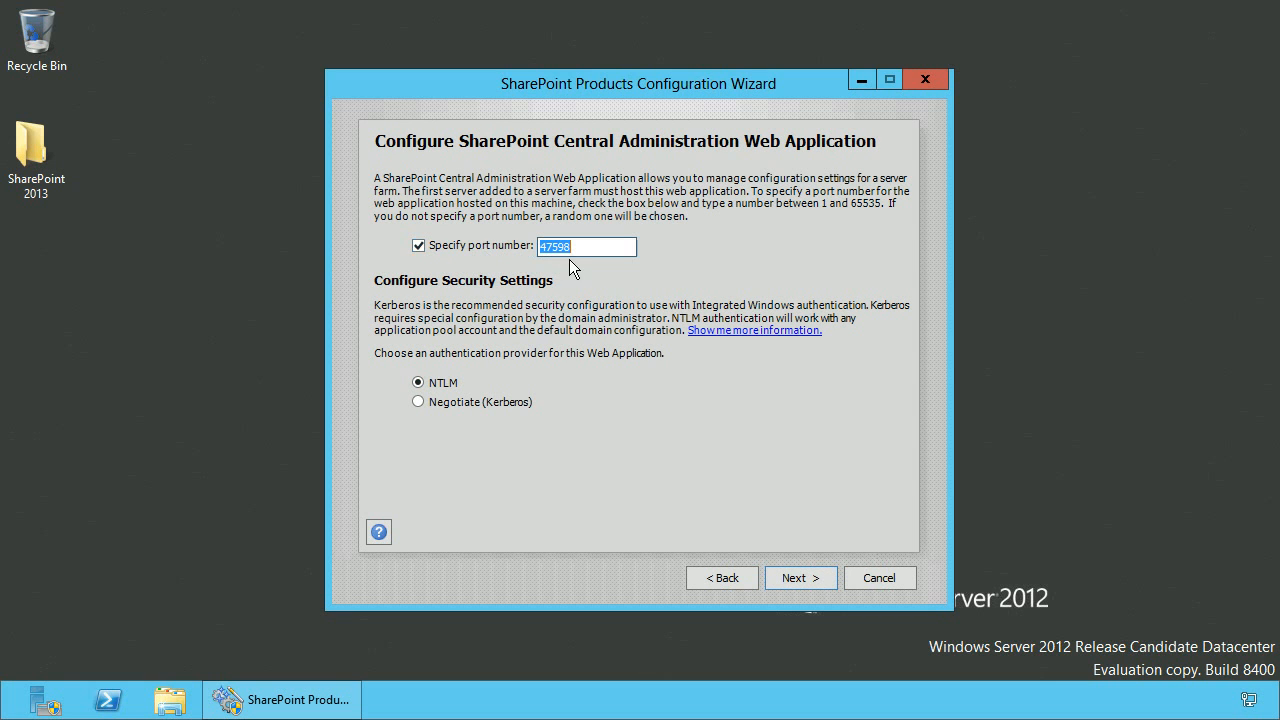
type("2013")
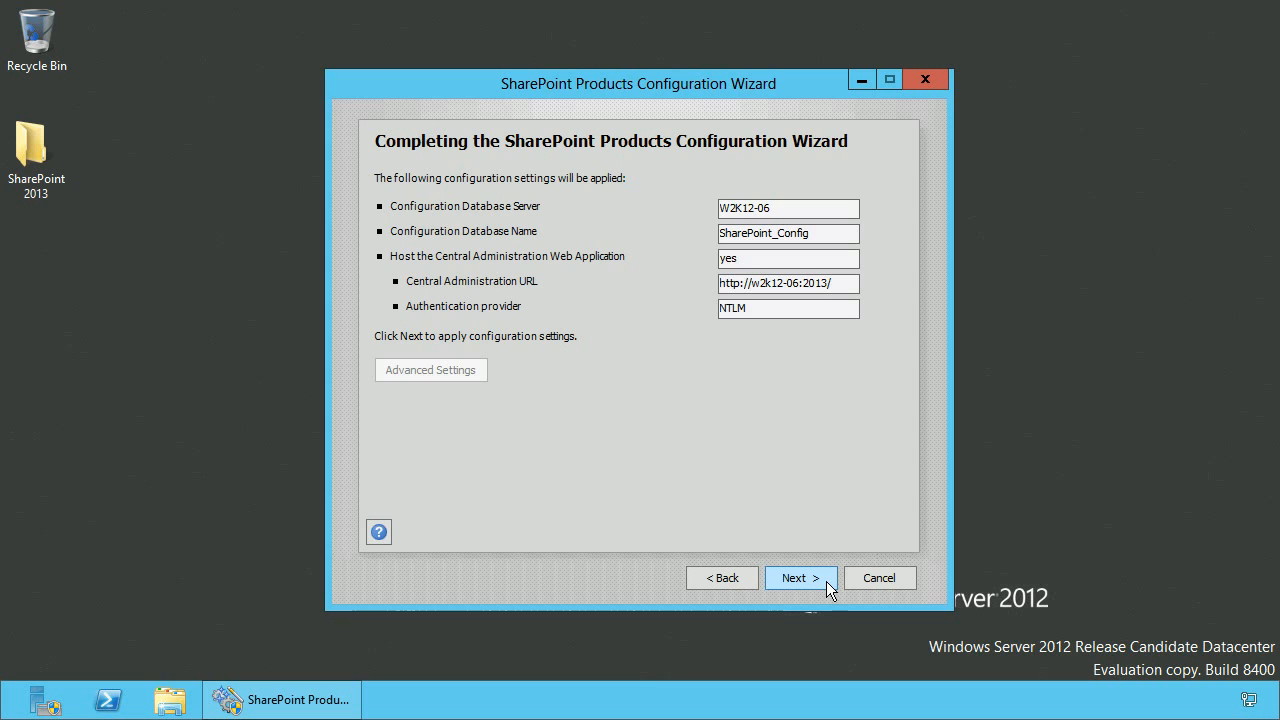
left_click(826, 581)
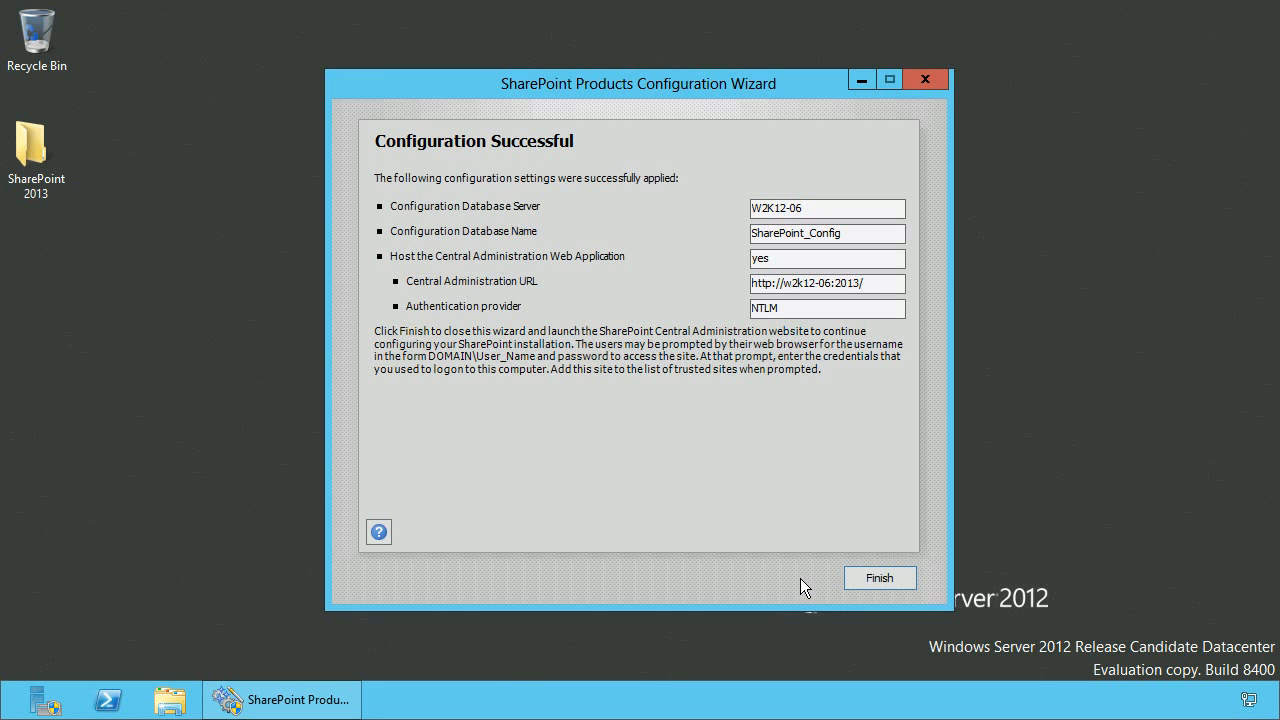
Finish the wizard, decline the Customer Experience Improvement Program, and open the Central Administration home page.
left_click(905, 584)
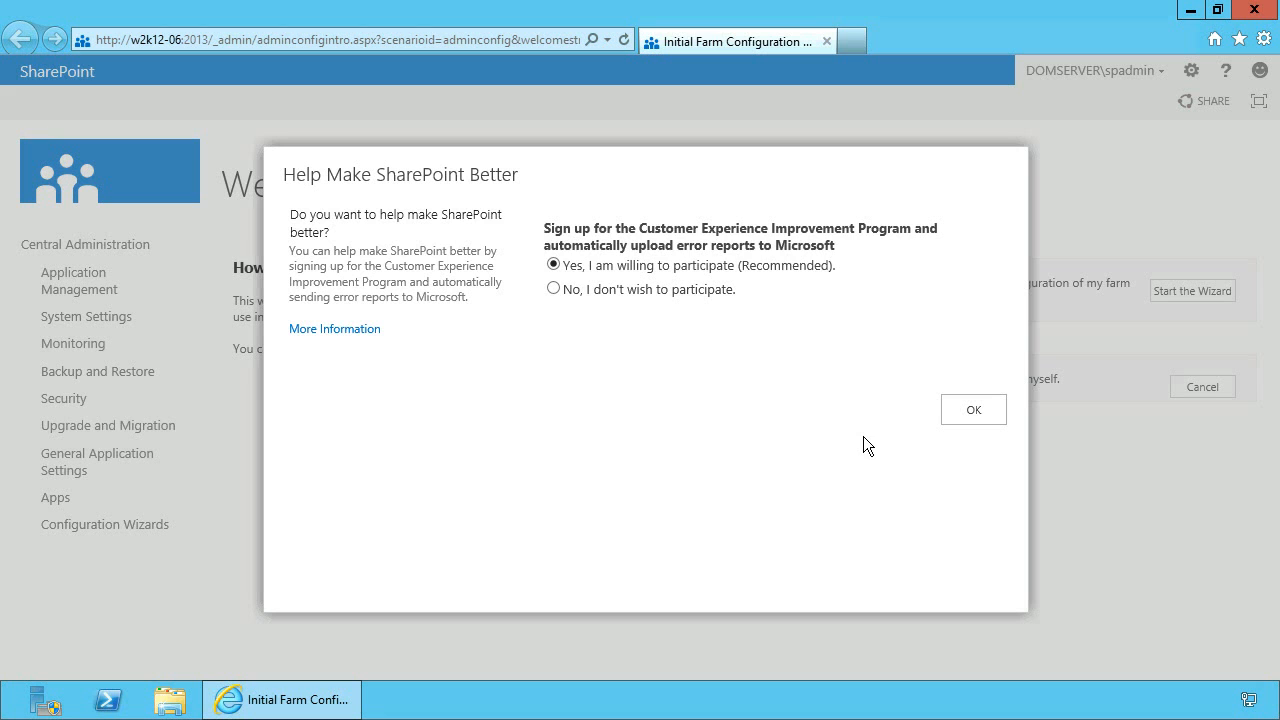
left_click(610, 289)
left_click(971, 412)
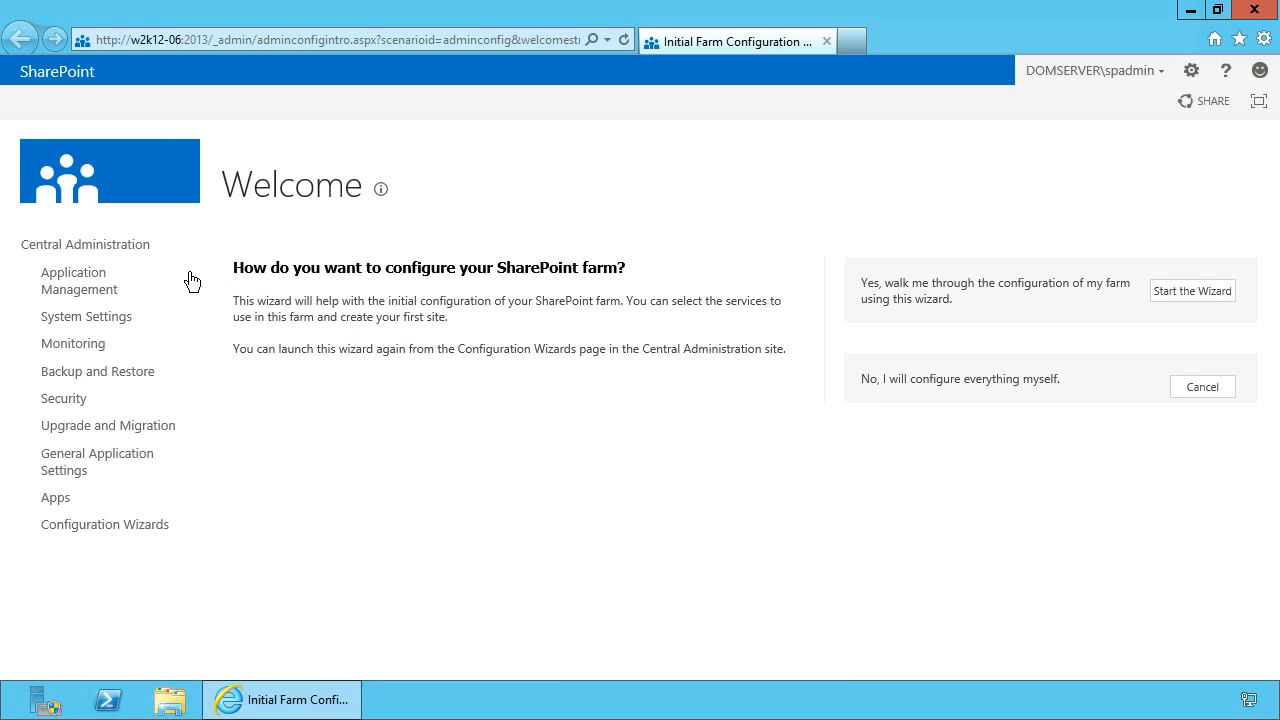
left_click(130, 256)
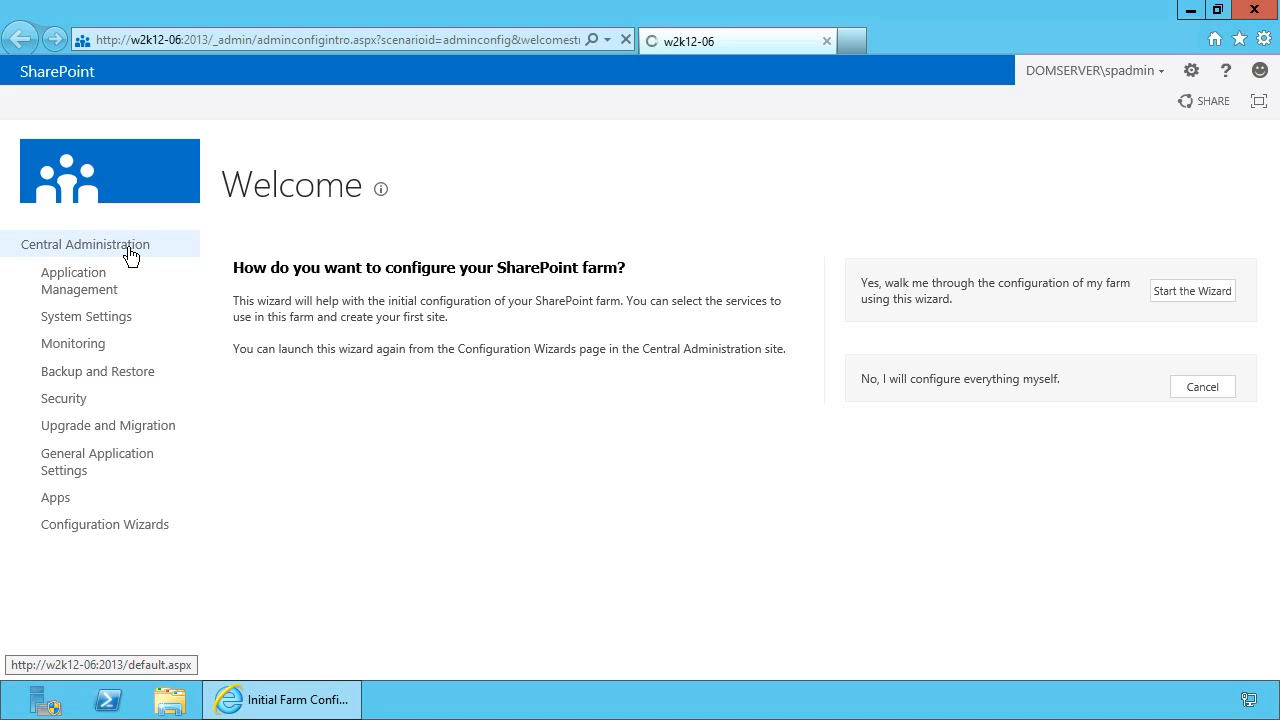